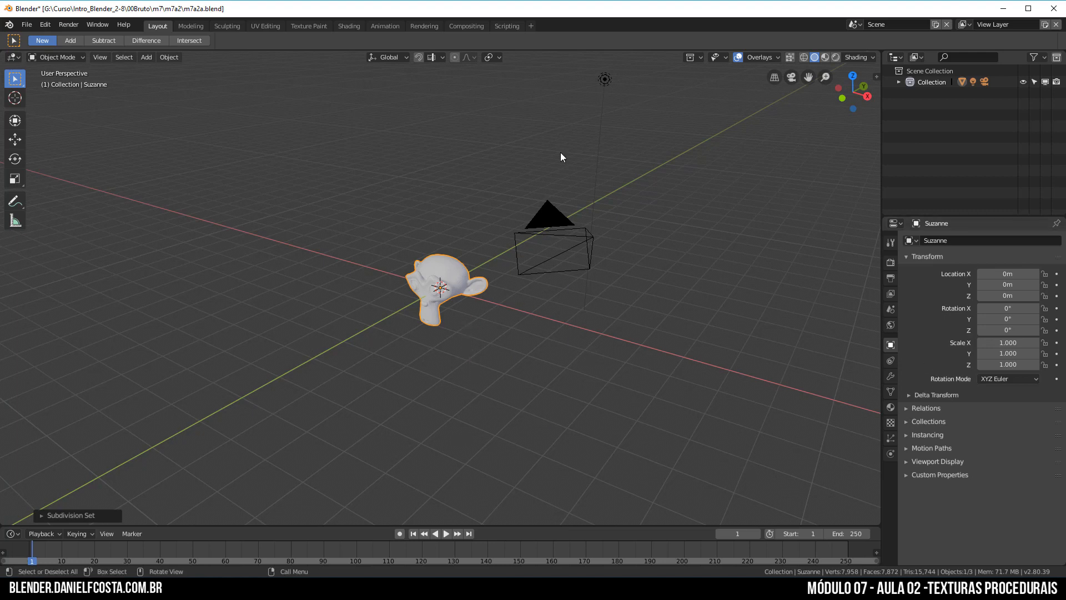
# Step: Switch to the Shading workspace and frame the monkey head in its viewport
pyautogui.click(346, 29)
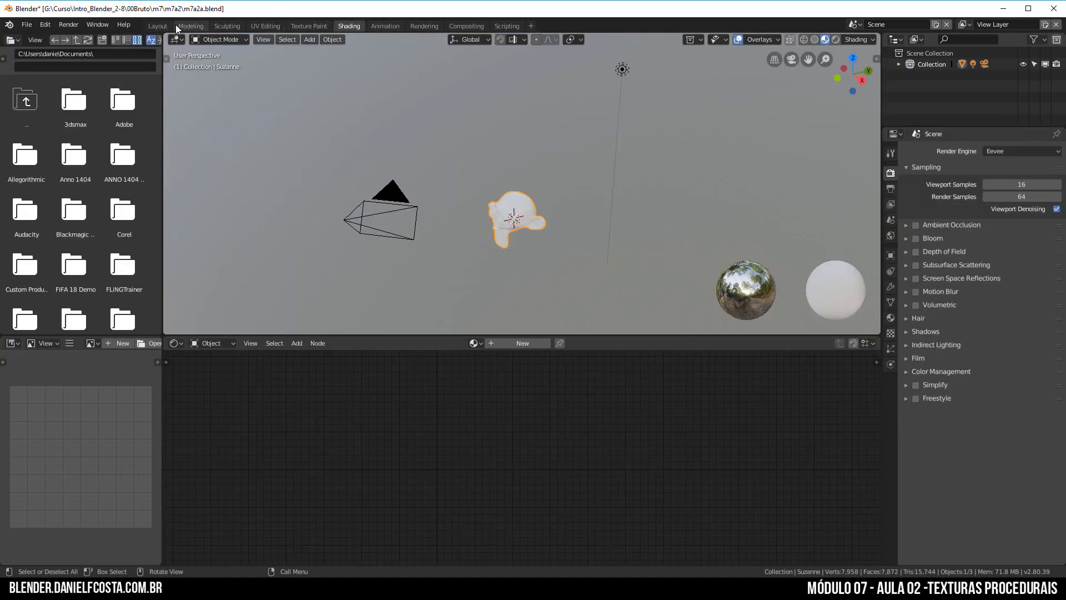
pyautogui.click(159, 28)
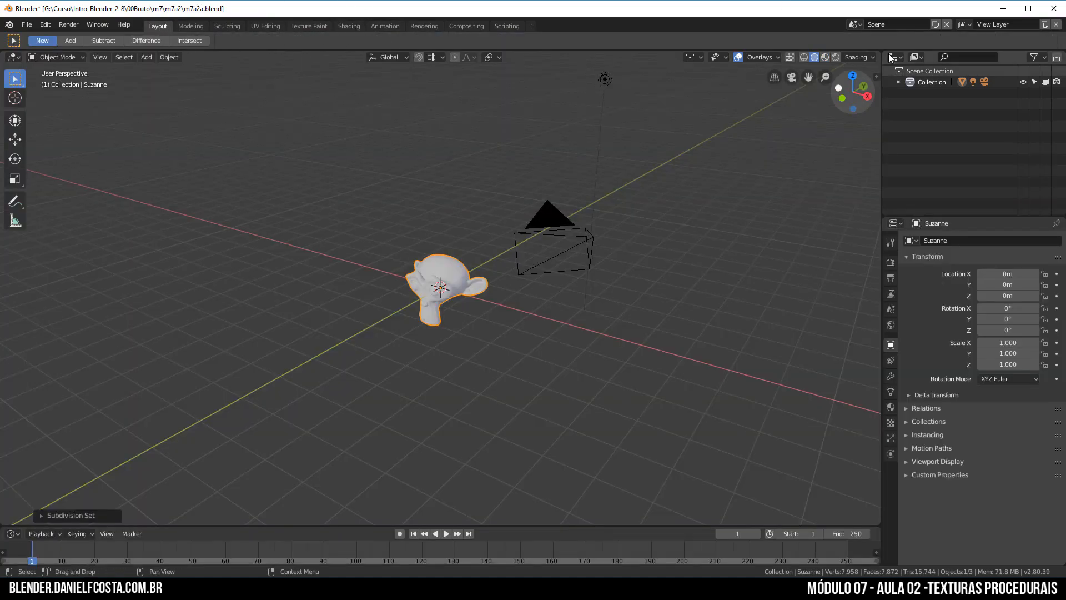
pyautogui.click(350, 27)
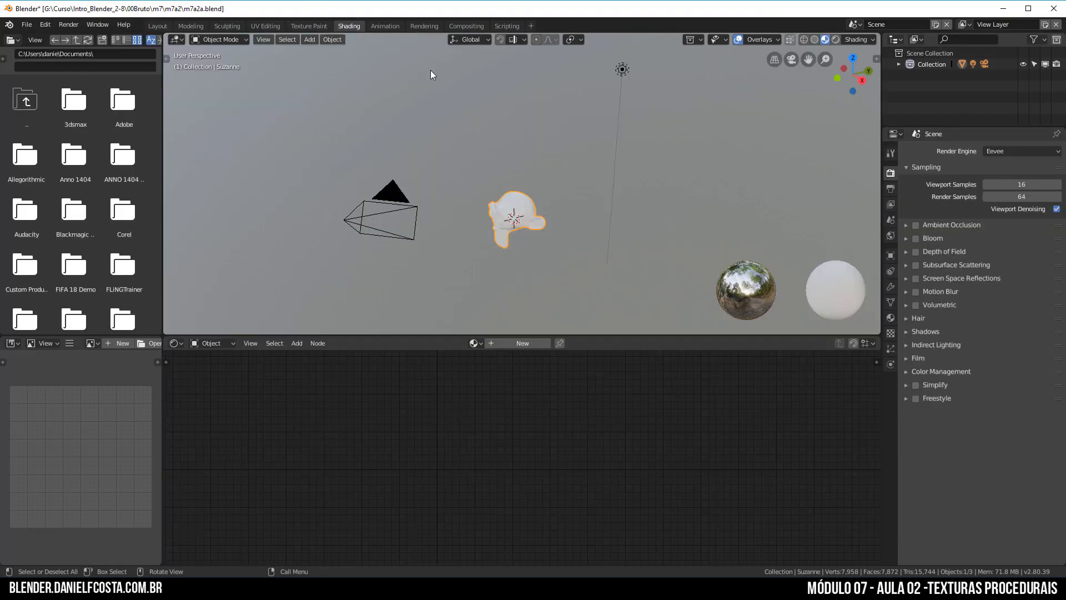
pyautogui.scroll(6, 509, 281)
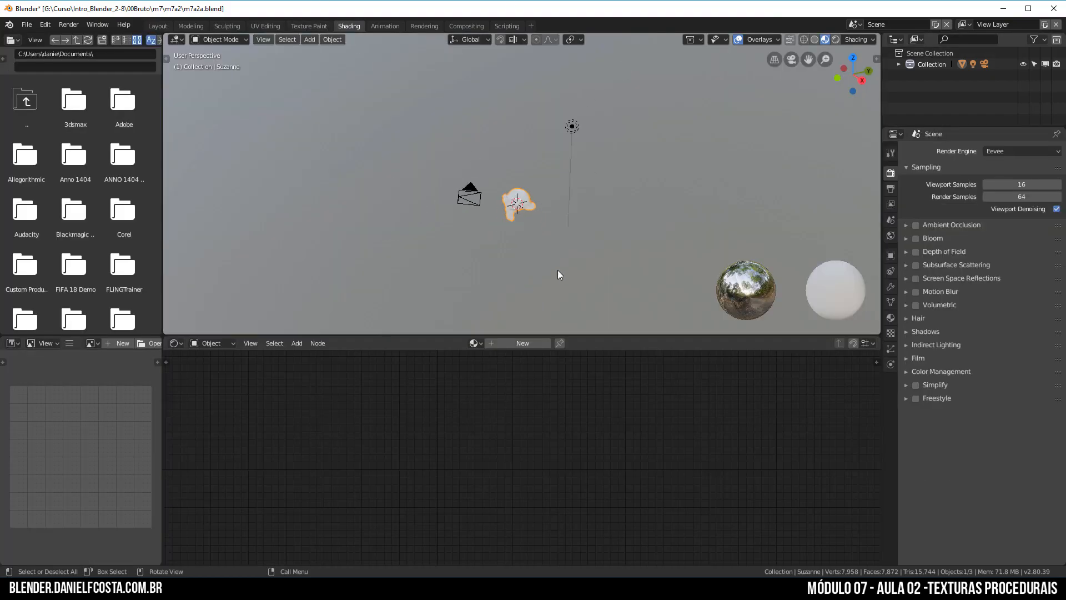
pyautogui.moveTo(520, 278); pyautogui.dragTo(535, 185, button='middle')
pyautogui.moveTo(508, 248); pyautogui.dragTo(517, 278, button='middle')
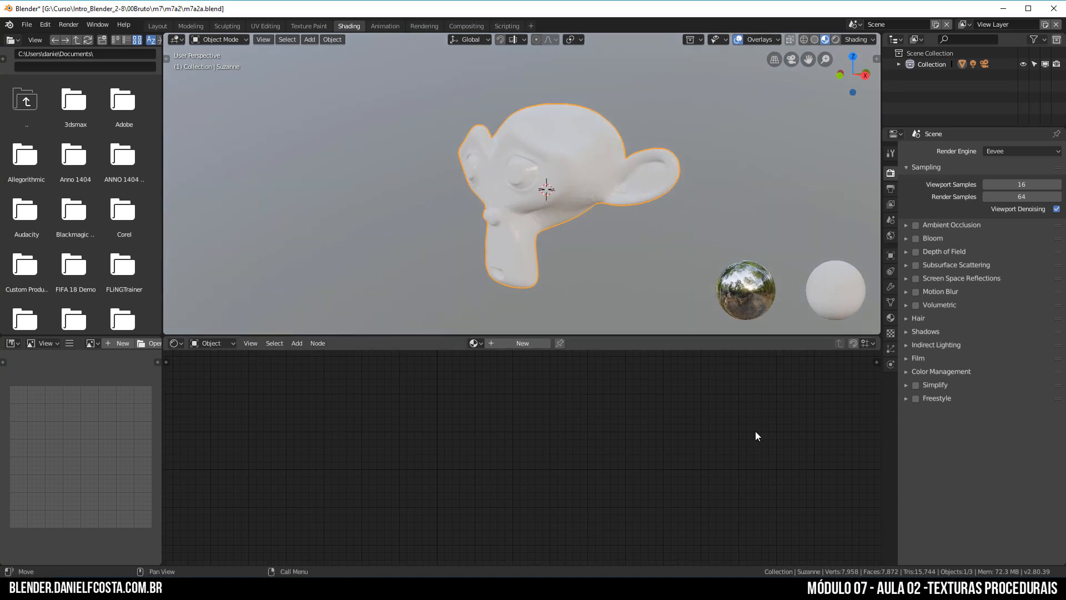
pyautogui.scroll(-7, 542, 227)
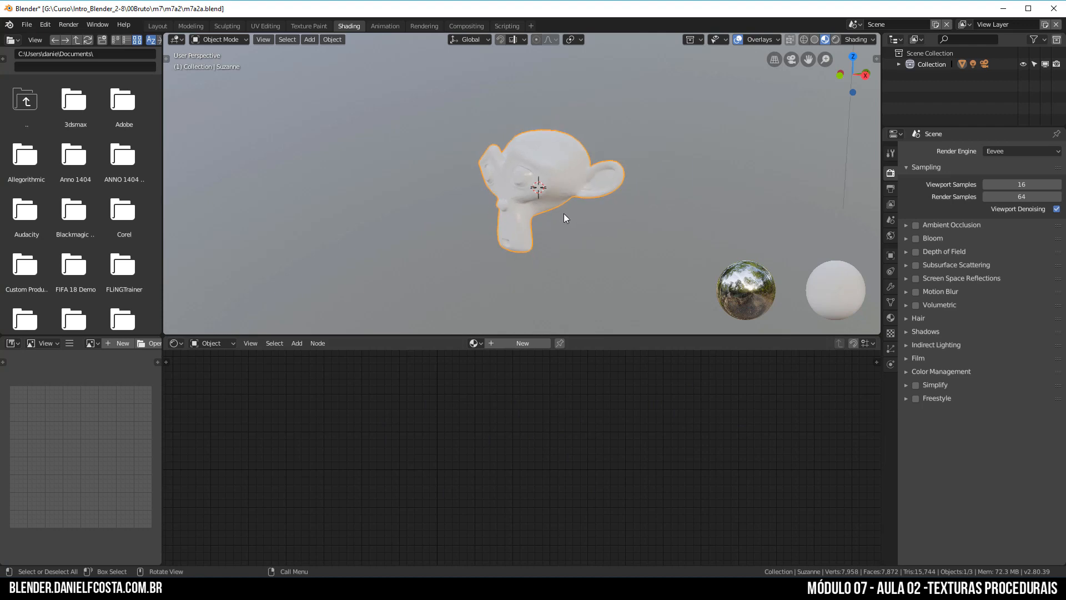
pyautogui.moveTo(558, 216); pyautogui.dragTo(562, 237, button='middle')
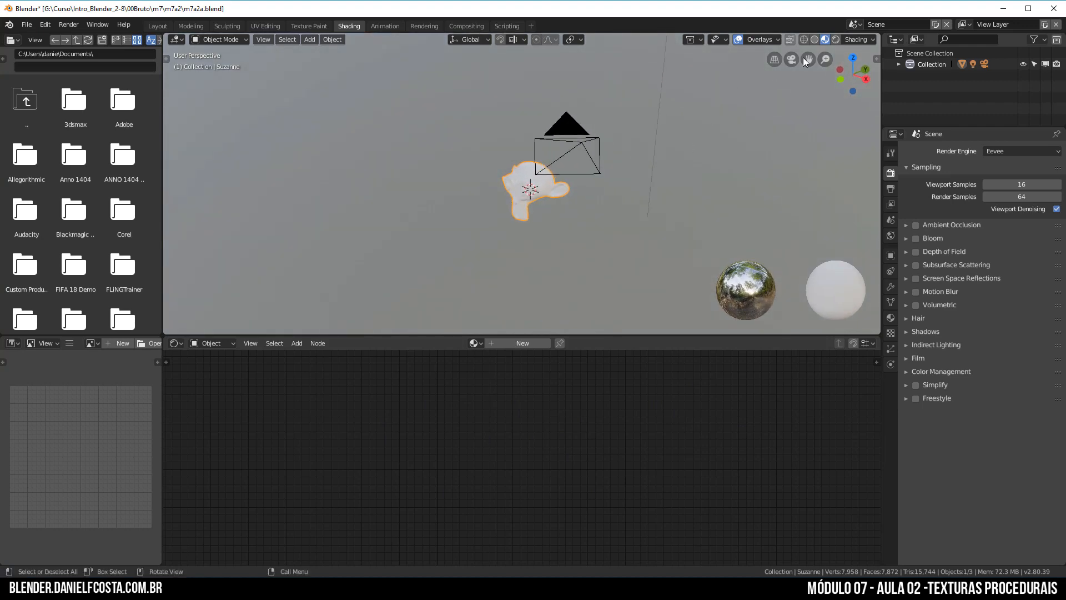
# Step: Compare the monkey head in Rendered viewport shading with the LookDev shading, ending in LookDev
pyautogui.click(832, 40)
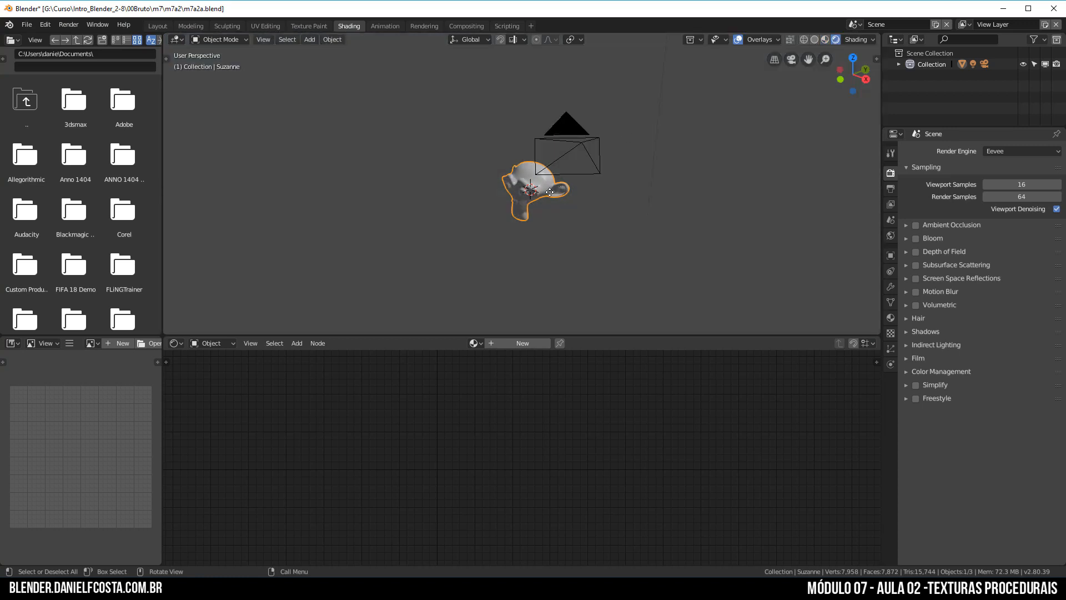
pyautogui.moveTo(603, 175); pyautogui.dragTo(578, 204, button='middle')
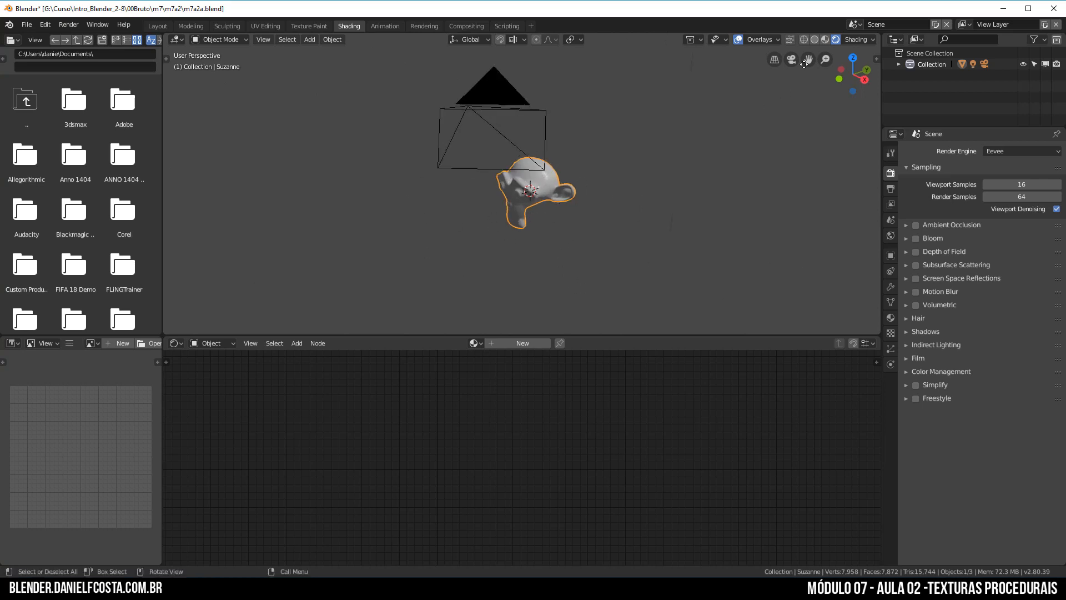
pyautogui.click(824, 39)
pyautogui.moveTo(609, 128)
pyautogui.mouseDown(button='middle')
pyautogui.moveTo(570, 259)
pyautogui.moveTo(616, 234)
pyautogui.moveTo(543, 262)
pyautogui.moveTo(678, 195)
pyautogui.mouseUp(button='middle')
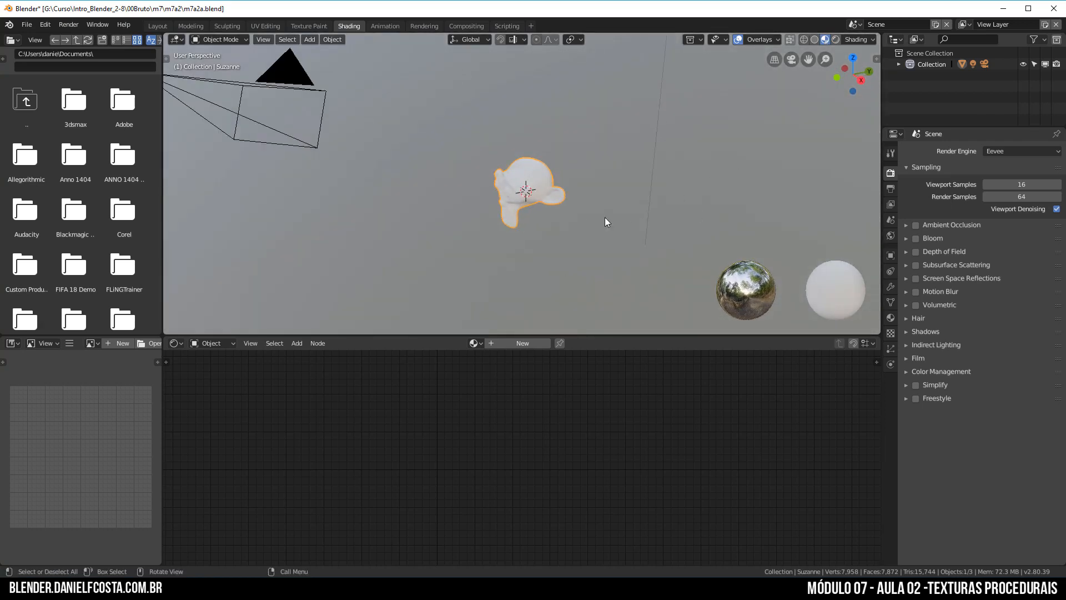
# Step: Try a dark environment for the viewport's preview lighting and switch back to the bright outdoor environment
pyautogui.click(852, 40)
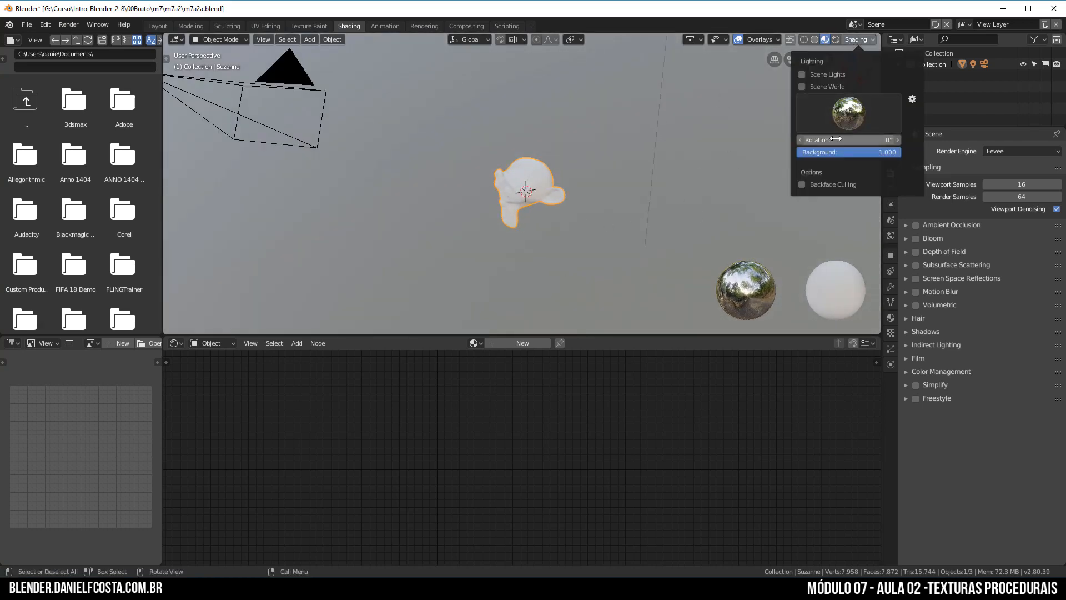
pyautogui.click(848, 113)
pyautogui.click(781, 156)
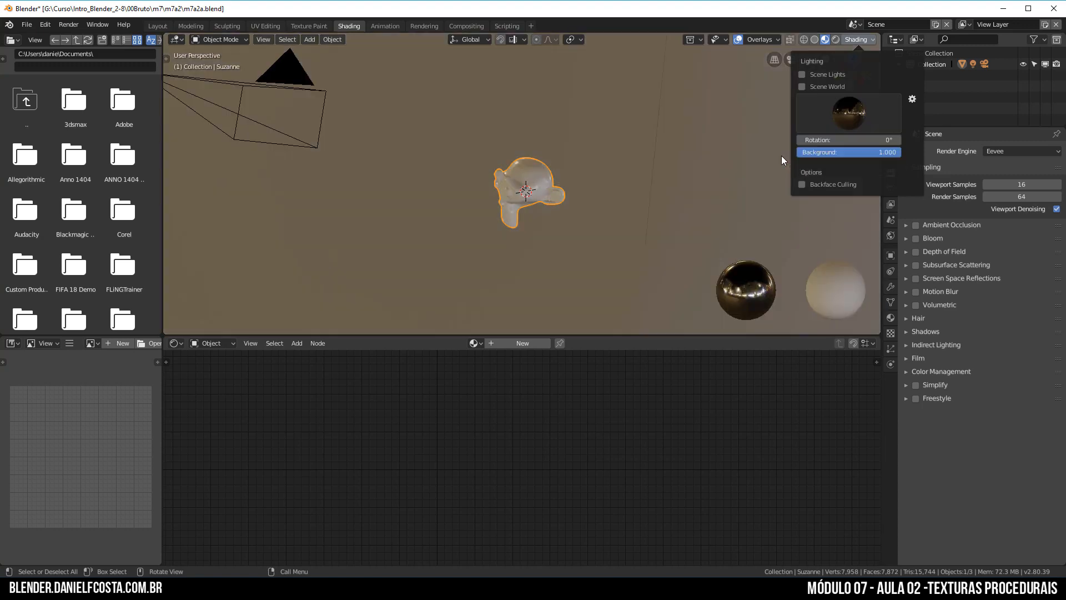
pyautogui.click(848, 113)
pyautogui.click(749, 155)
# Step: Create a new material for the monkey head and display its material properties
pyautogui.moveTo(514, 205)
pyautogui.mouseDown(button='middle')
pyautogui.moveTo(577, 196)
pyautogui.moveTo(544, 212)
pyautogui.moveTo(617, 207)
pyautogui.moveTo(518, 202)
pyautogui.moveTo(598, 229)
pyautogui.mouseUp(button='middle')
pyautogui.scroll(-4, 544, 213)
pyautogui.scroll(5, 599, 230)
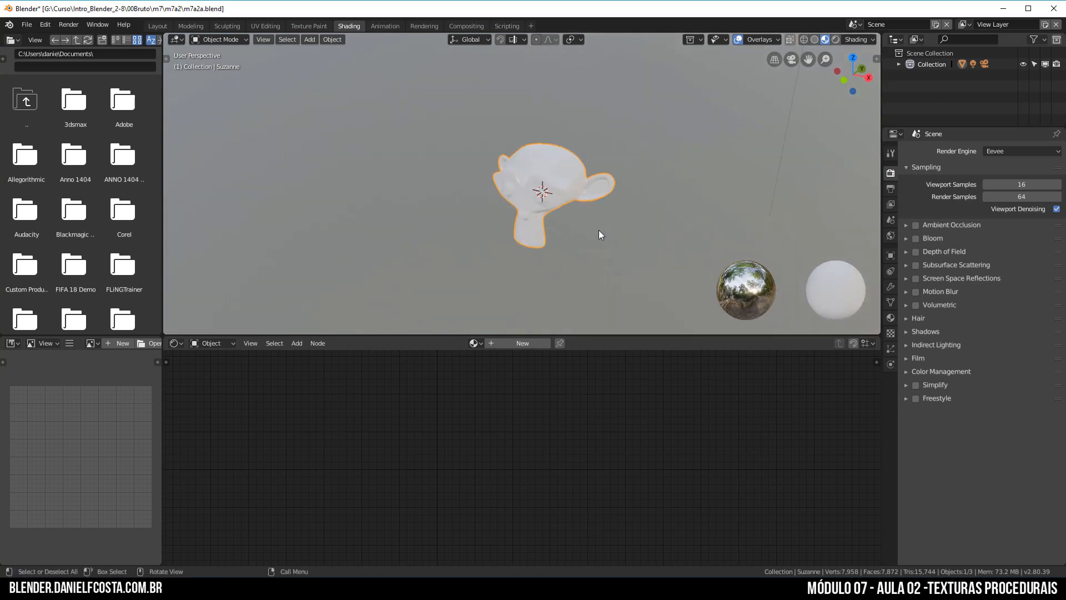
pyautogui.click(521, 343)
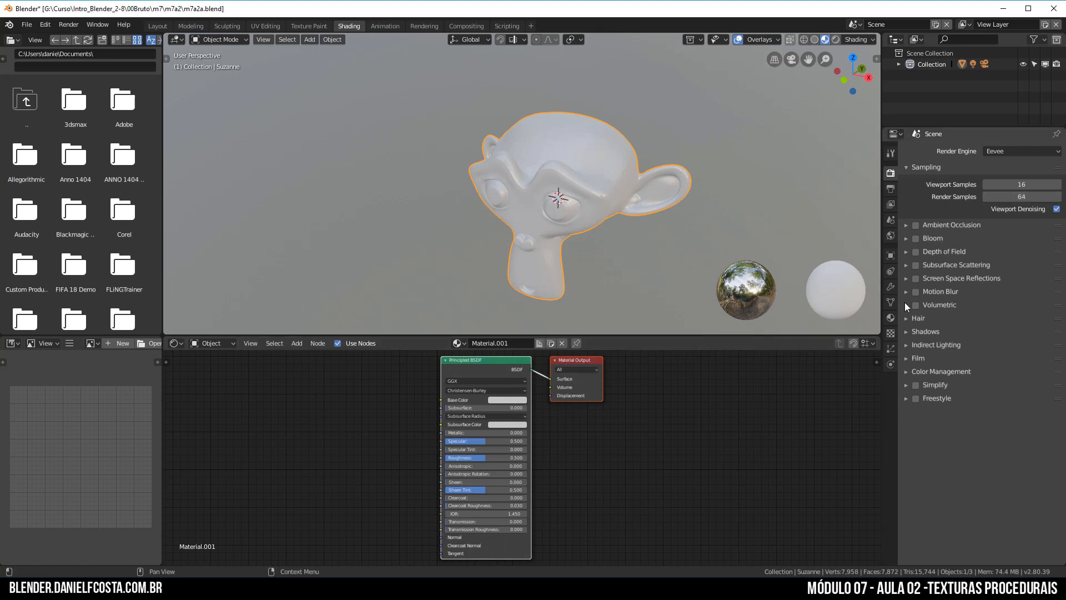
pyautogui.click(891, 319)
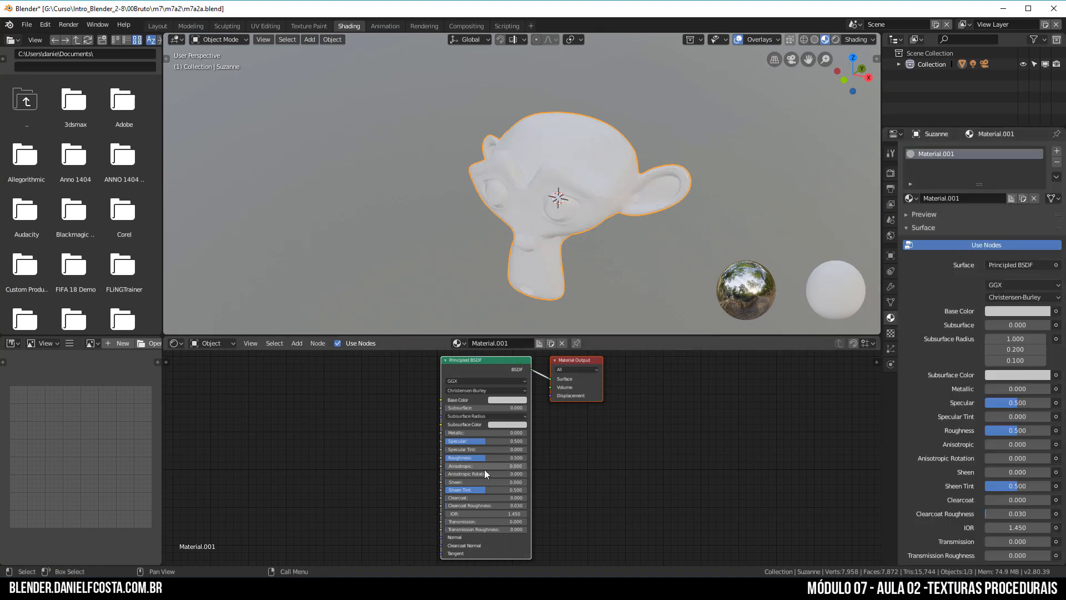
# Step: Add a Magic Texture node and connect its Color output to the Principled BSDF's Base Color
pyautogui.moveTo(484, 468); pyautogui.dragTo(654, 445, button='middle')
pyautogui.hotkey('shift', 'a')
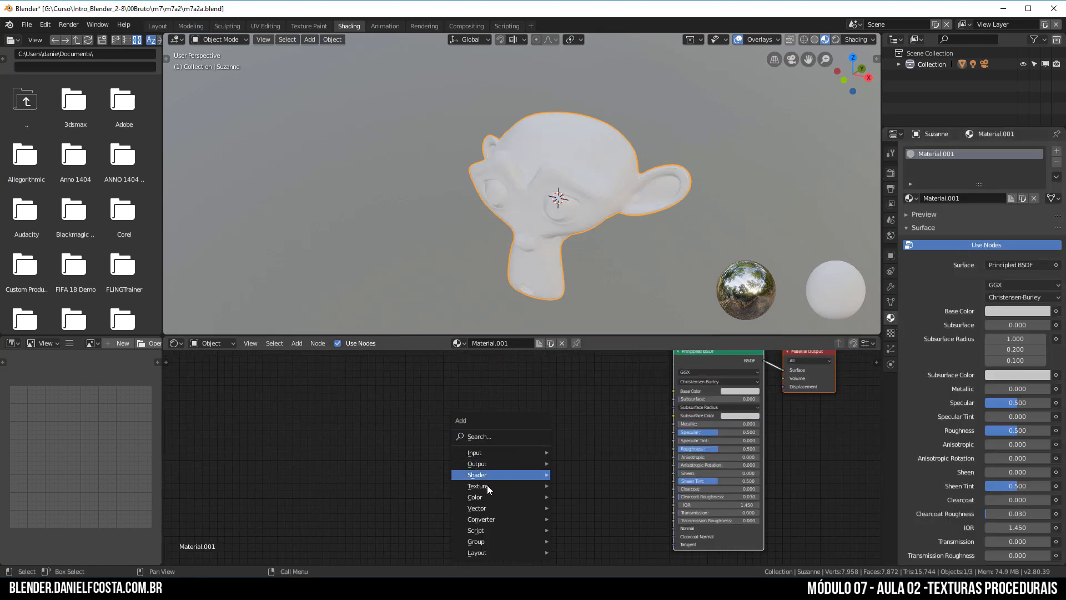
pyautogui.moveTo(508, 490)
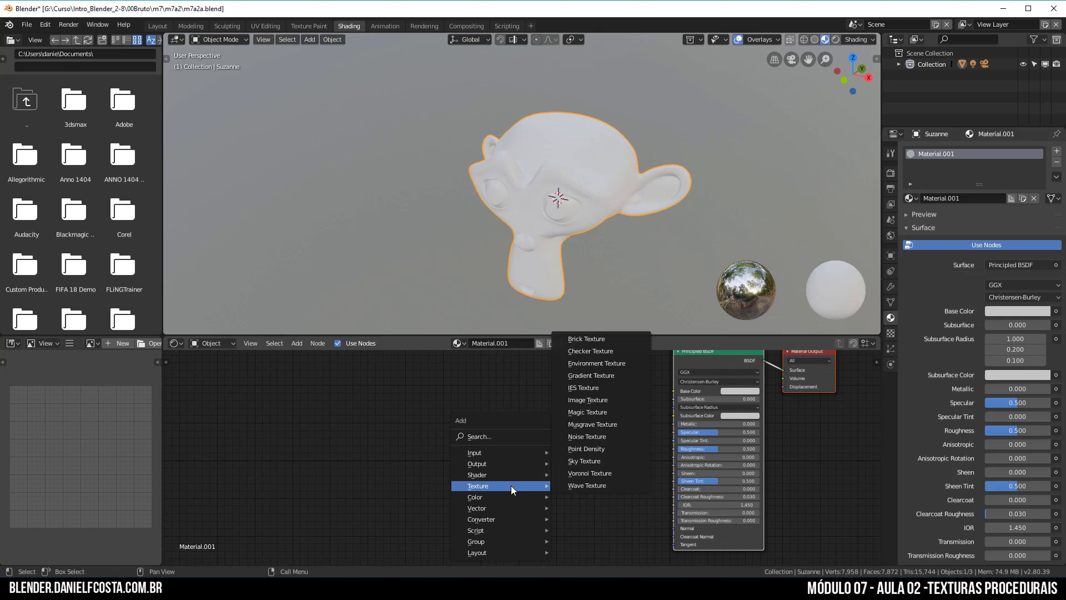
pyautogui.click(604, 415)
pyautogui.click(553, 406)
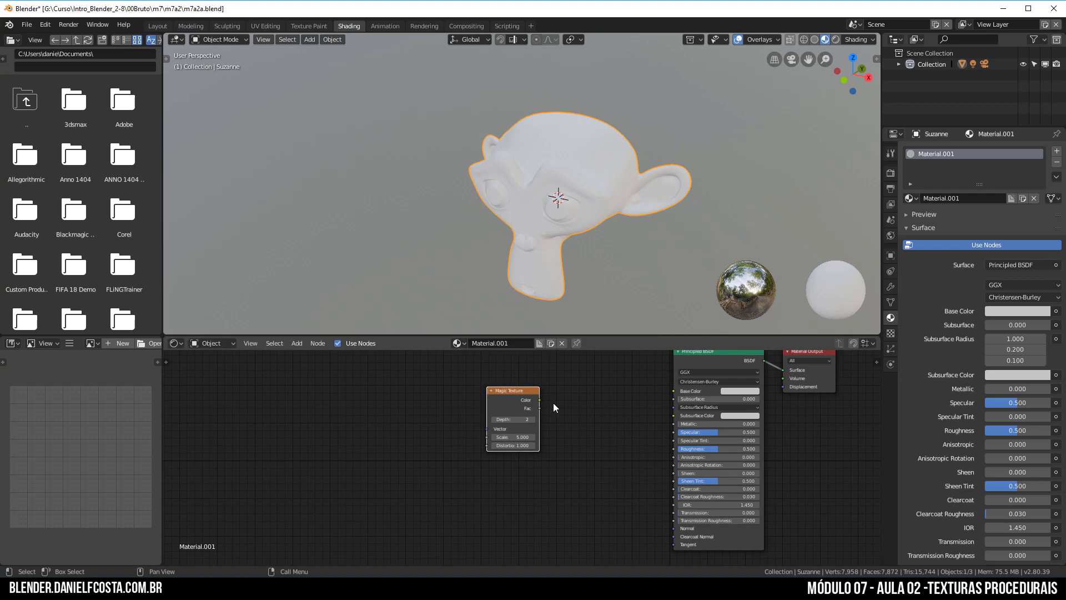
pyautogui.moveTo(539, 400); pyautogui.dragTo(681, 389)
pyautogui.moveTo(624, 221); pyautogui.dragTo(603, 214, button='middle')
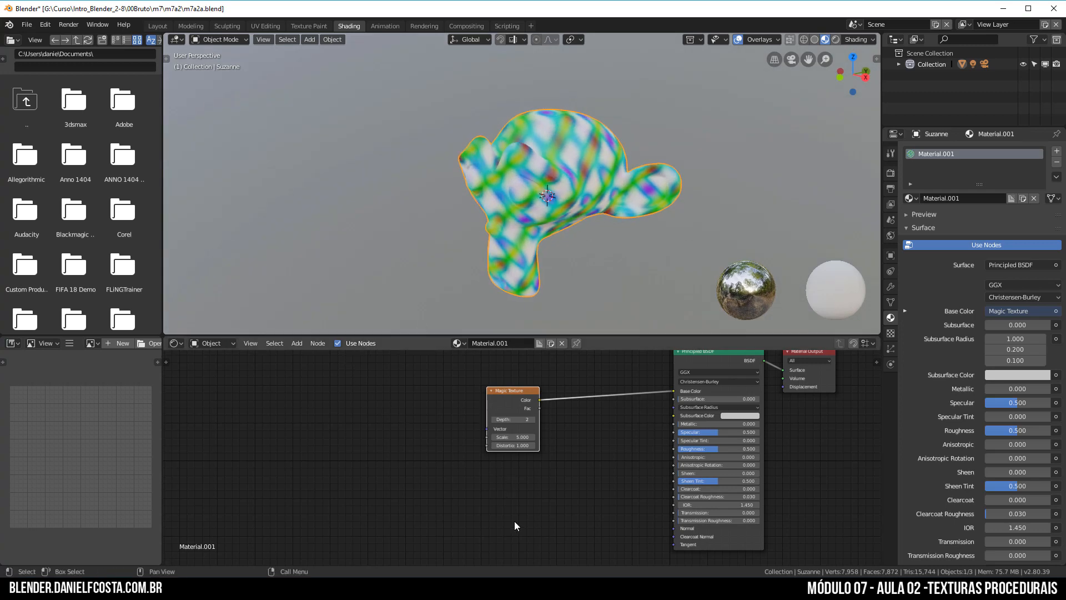
# Step: Set the Magic Texture node's scale to 7.5
pyautogui.scroll(3, 518, 452)
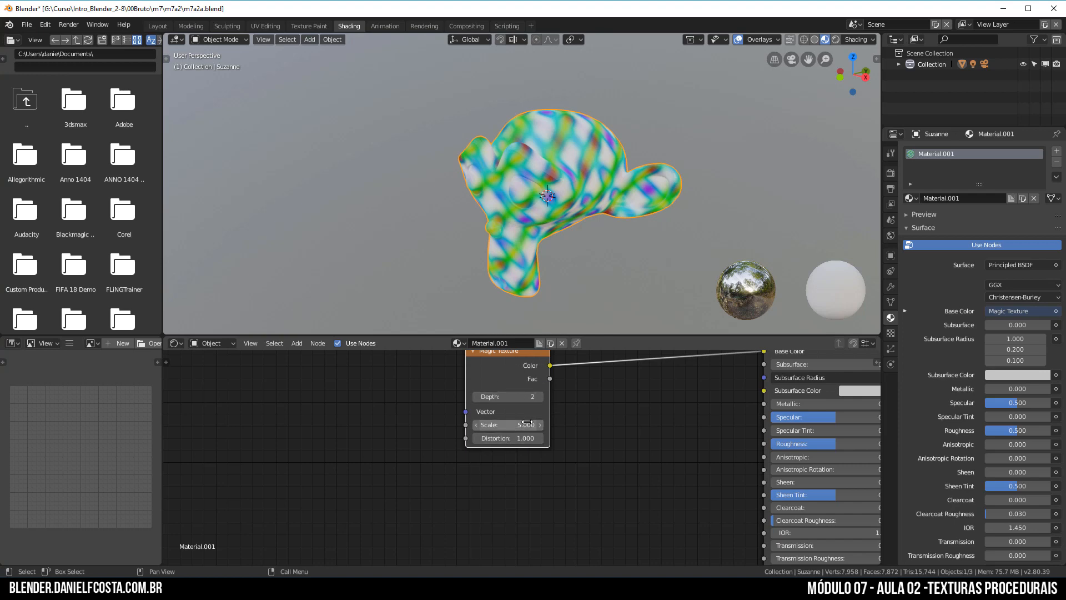
pyautogui.scroll(2, 508, 425)
pyautogui.moveTo(503, 419); pyautogui.dragTo(525, 419)
# Step: Try Magic Texture depths of 3 and 4, and return the depth to 2
pyautogui.click(542, 387)
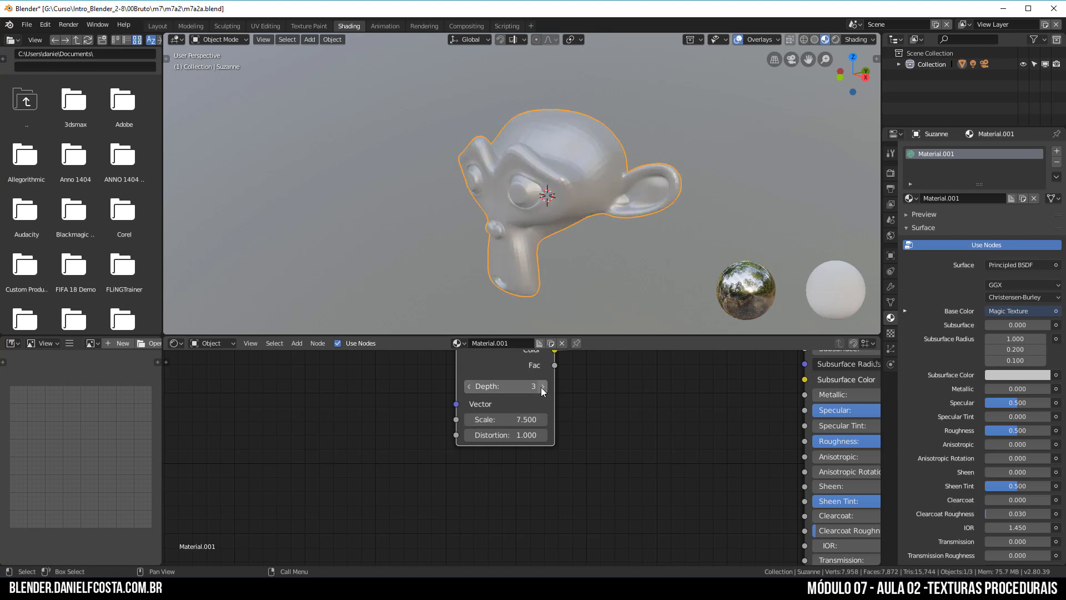
pyautogui.click(542, 387)
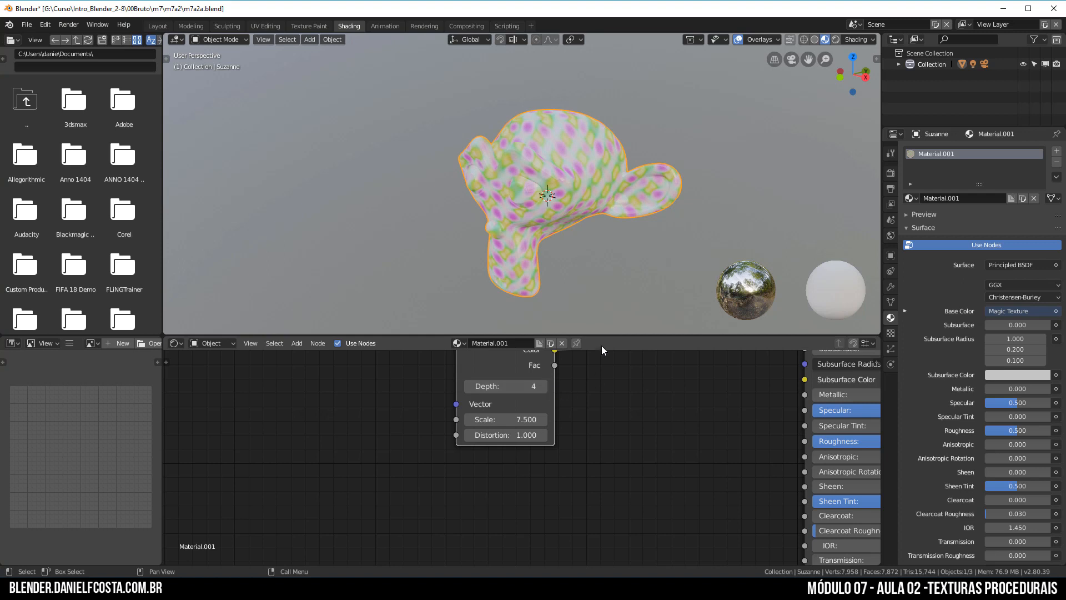
pyautogui.click(467, 387)
pyautogui.click(467, 387)
# Step: Add a Musgrave Texture node below the Magic Texture and connect its Color output to the Principled BSDF's Base Color
pyautogui.scroll(-1, 563, 402)
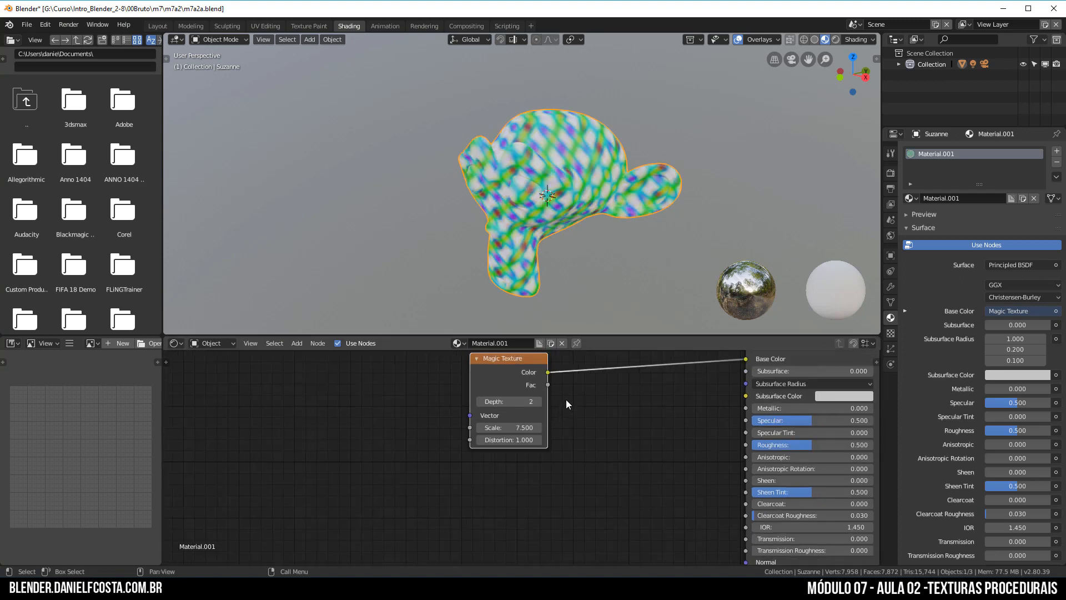
pyautogui.moveTo(566, 405); pyautogui.dragTo(508, 455, button='middle')
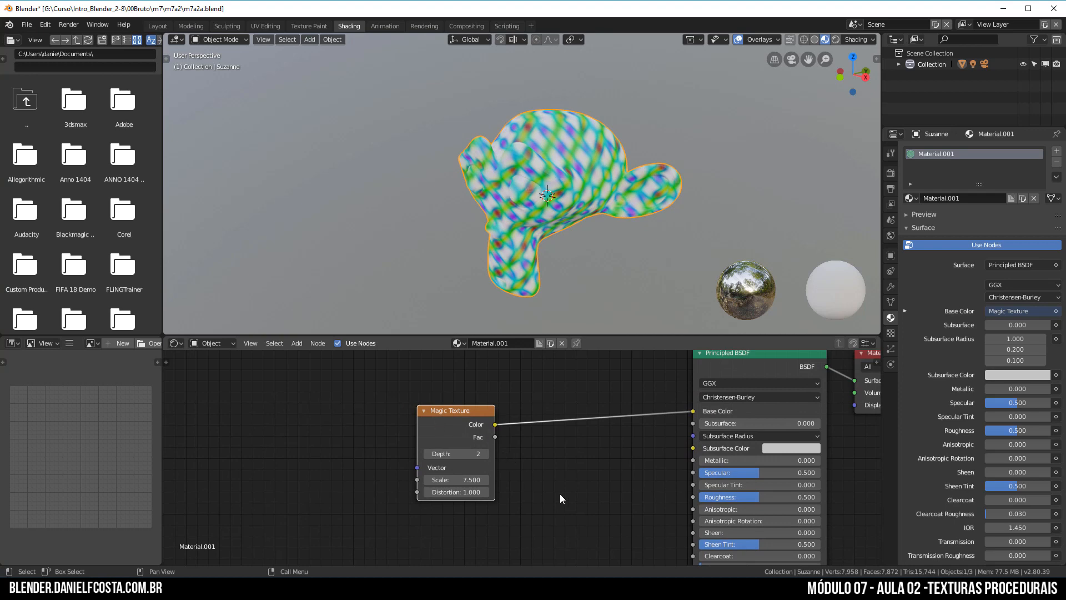
pyautogui.scroll(1, 560, 494)
pyautogui.moveTo(559, 494); pyautogui.dragTo(564, 453, button='middle')
pyautogui.hotkey('shift', 'a')
pyautogui.moveTo(508, 437)
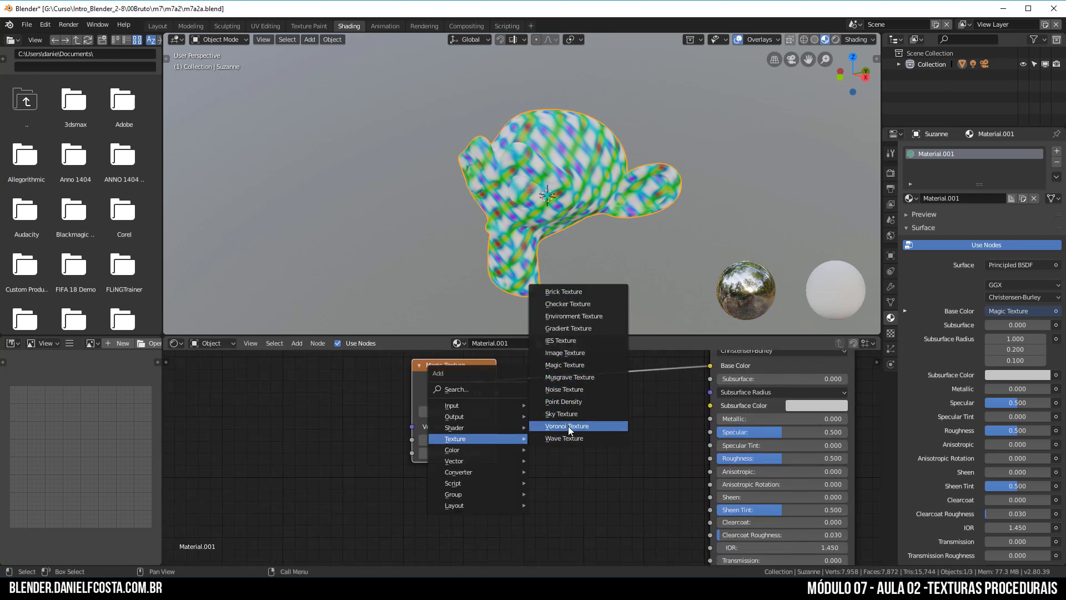
pyautogui.click(584, 379)
pyautogui.click(516, 499)
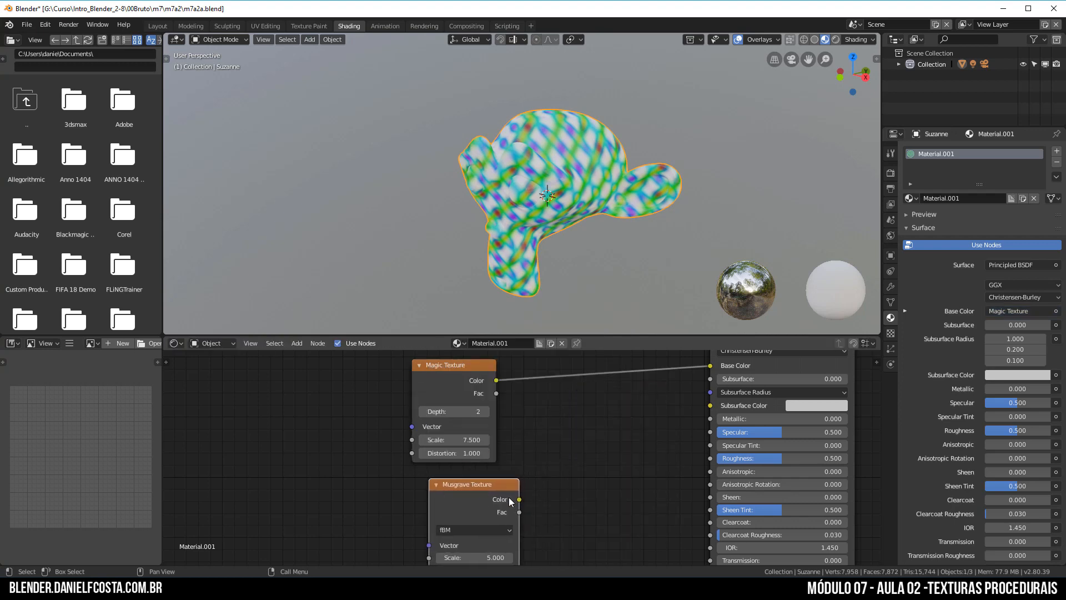
pyautogui.moveTo(519, 499); pyautogui.dragTo(711, 366)
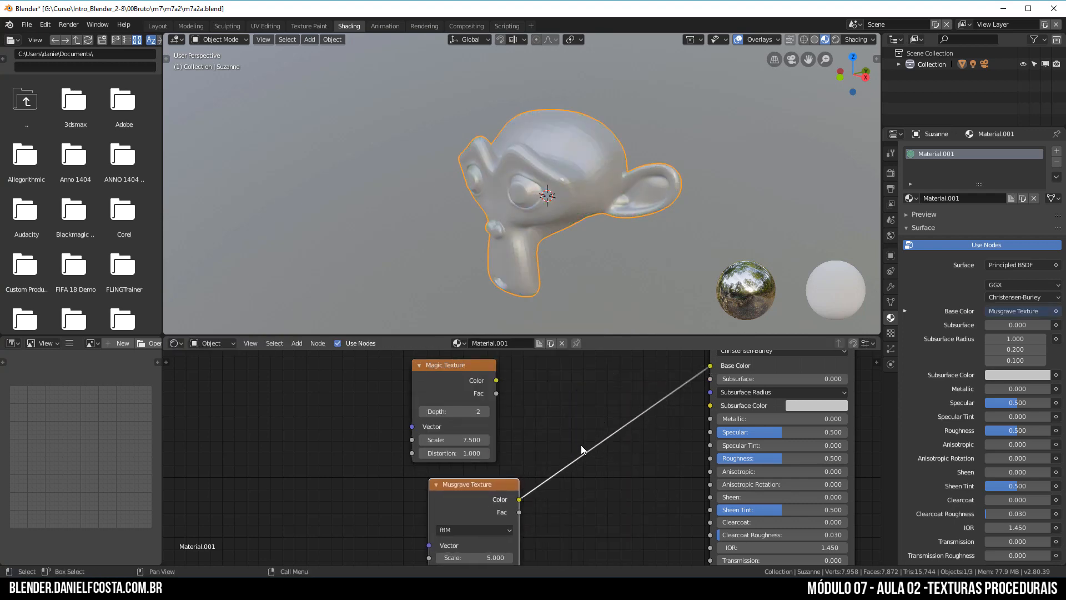
# Step: Move the Magic Texture and Musgrave Texture nodes farther away from the Principled BSDF node
pyautogui.scroll(-2, 581, 448)
pyautogui.moveTo(479, 358); pyautogui.dragTo(361, 364)
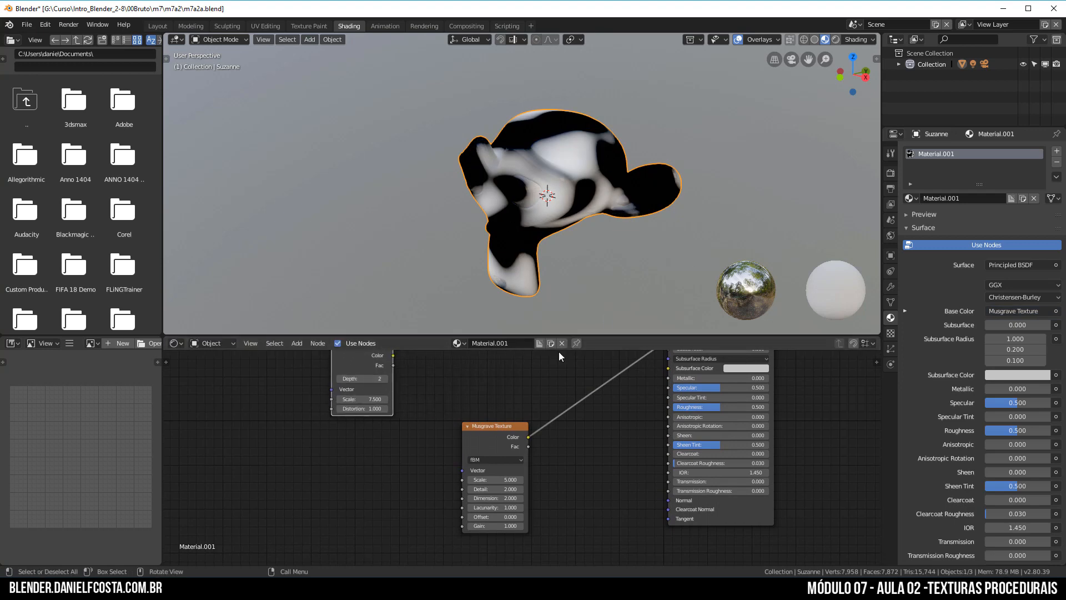
pyautogui.moveTo(515, 425); pyautogui.dragTo(472, 415)
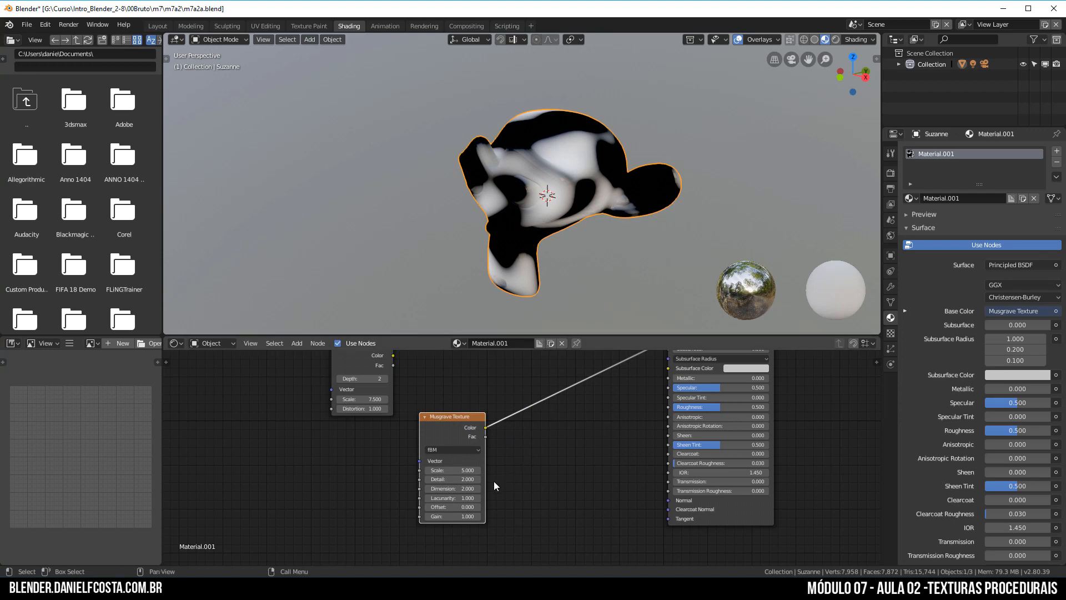
# Step: Set the Musgrave Texture node's dimension to 1 and its scale to 10
pyautogui.scroll(2, 472, 488)
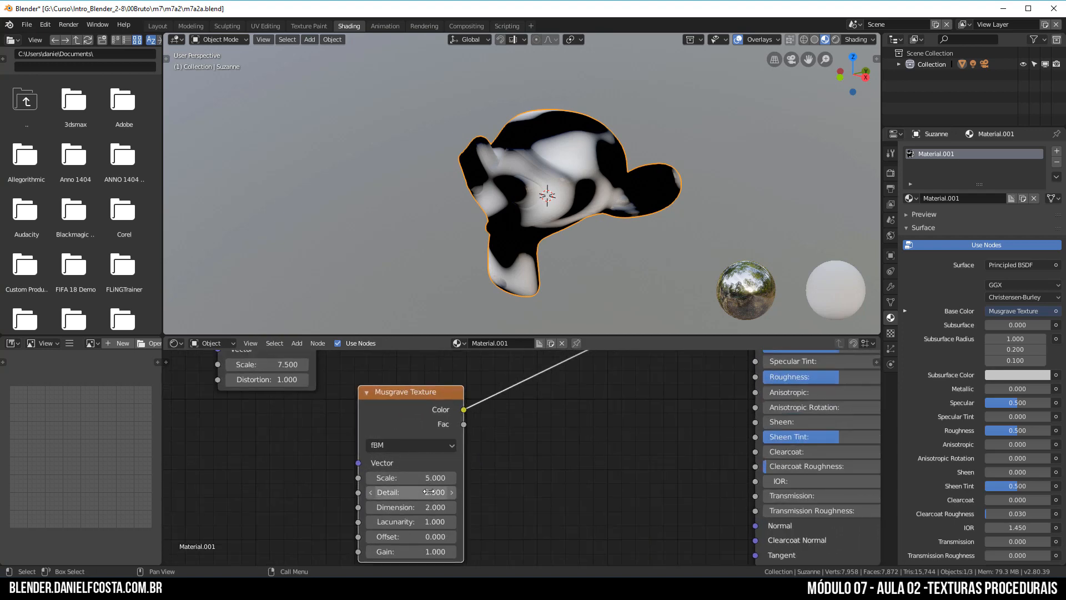
pyautogui.click(441, 510)
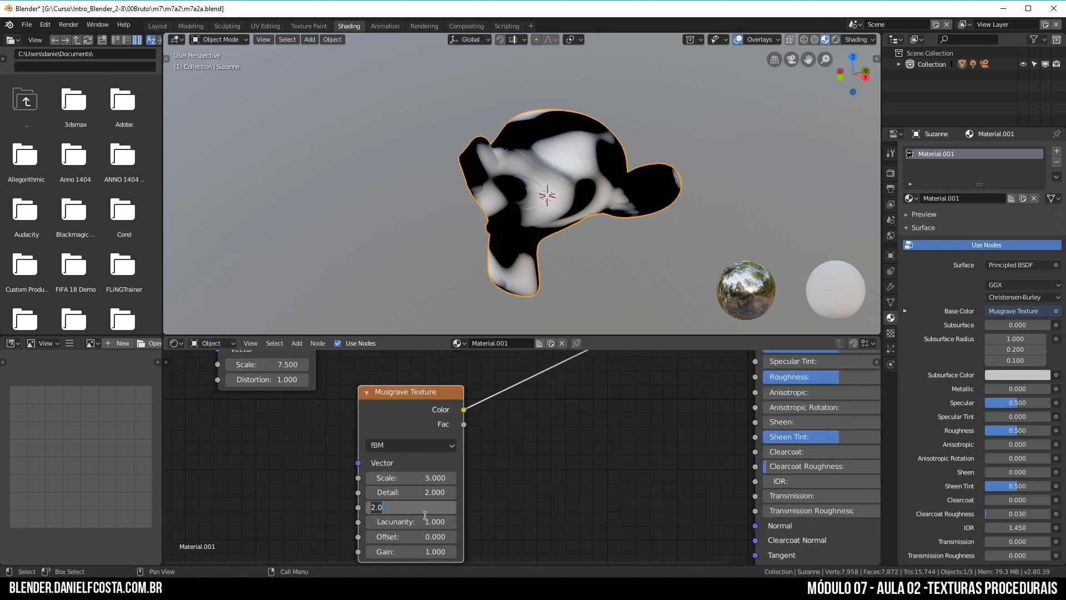
pyautogui.hotkey('ctrl', 'a')
pyautogui.write('1')
pyautogui.press('Return')
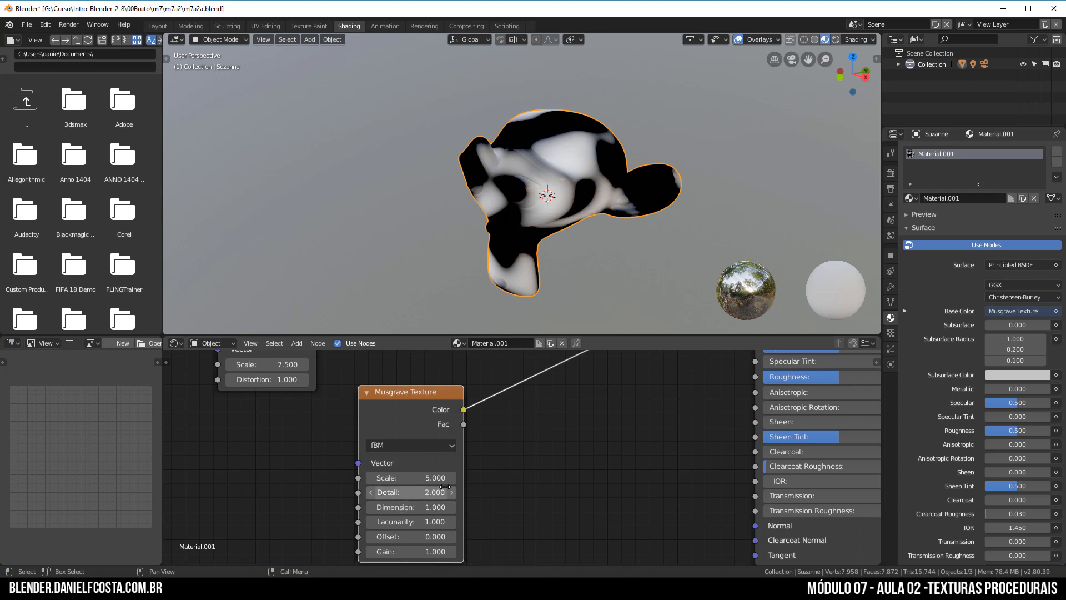
pyautogui.click(436, 479)
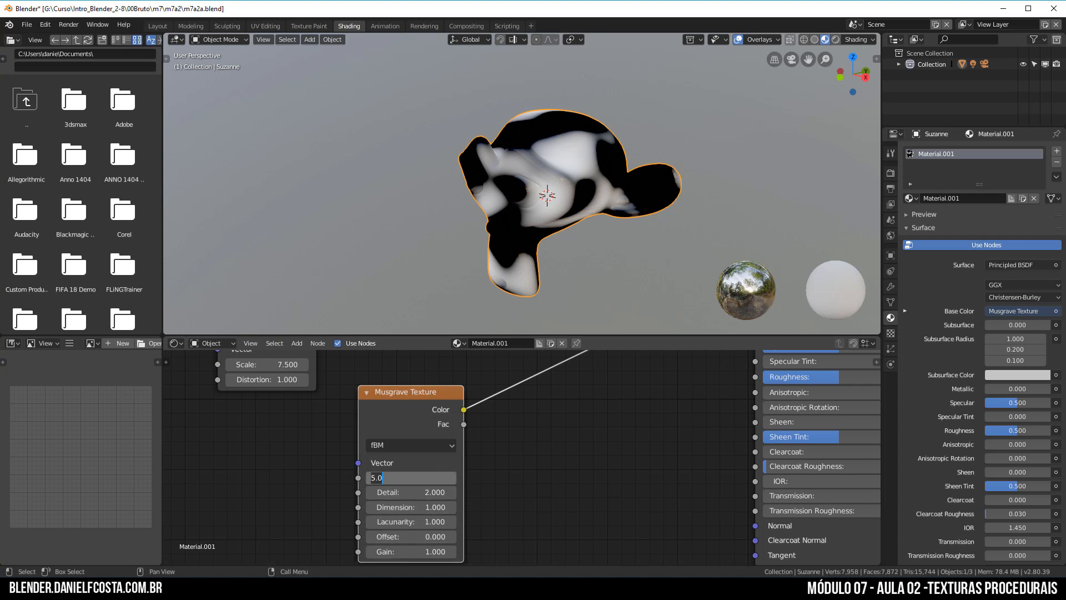
pyautogui.hotkey('ctrl', 'a')
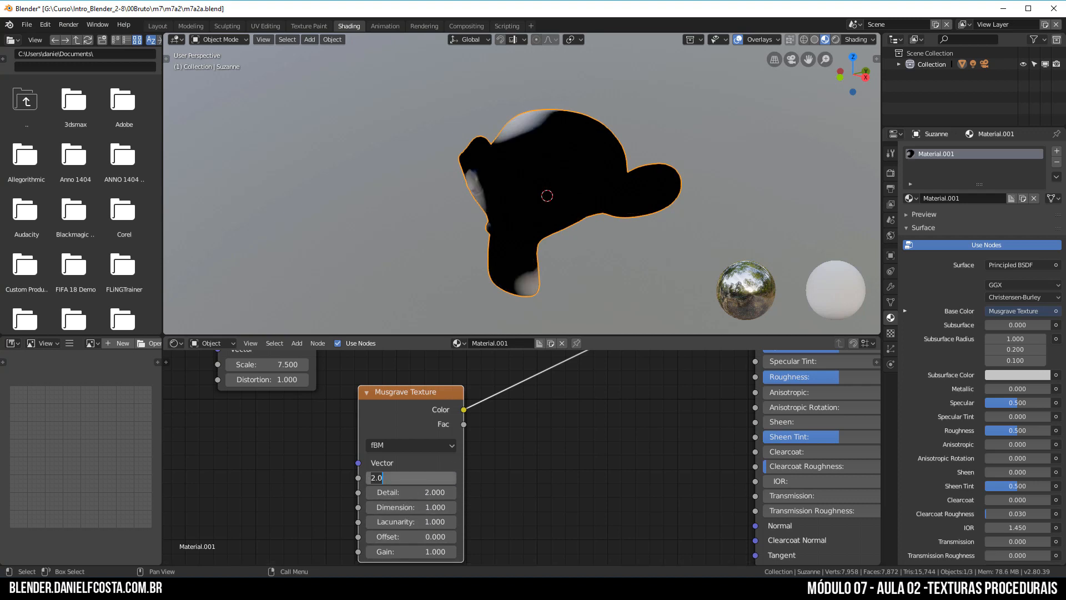
pyautogui.write('10')
pyautogui.press('Return')
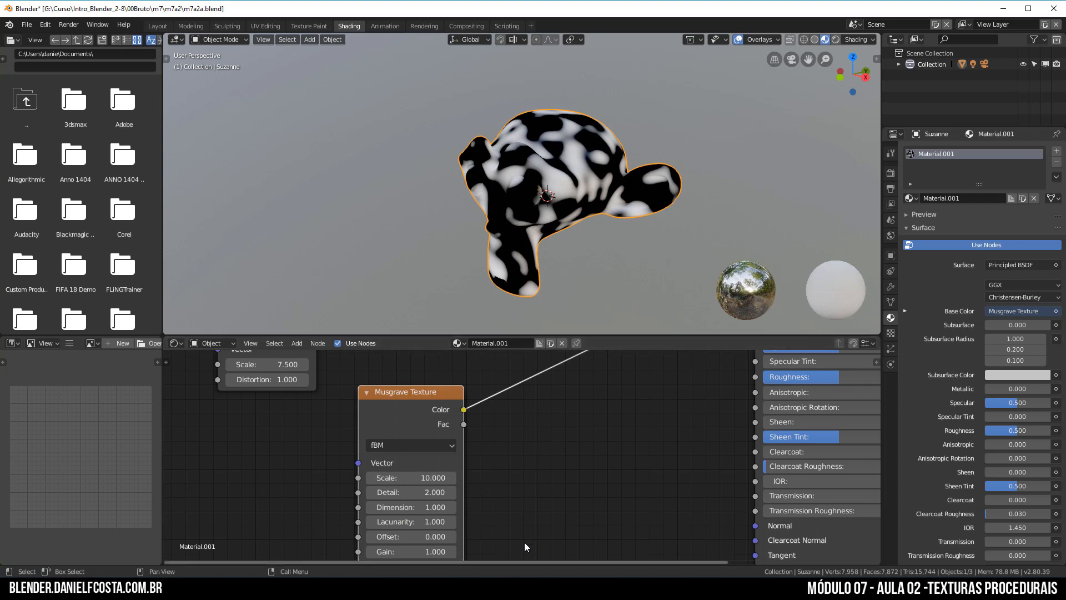
# Step: Set the Musgrave Texture node's lacunarity to 1.8
pyautogui.moveTo(497, 497); pyautogui.dragTo(492, 458, button='middle')
pyautogui.click(448, 482)
pyautogui.click(448, 482)
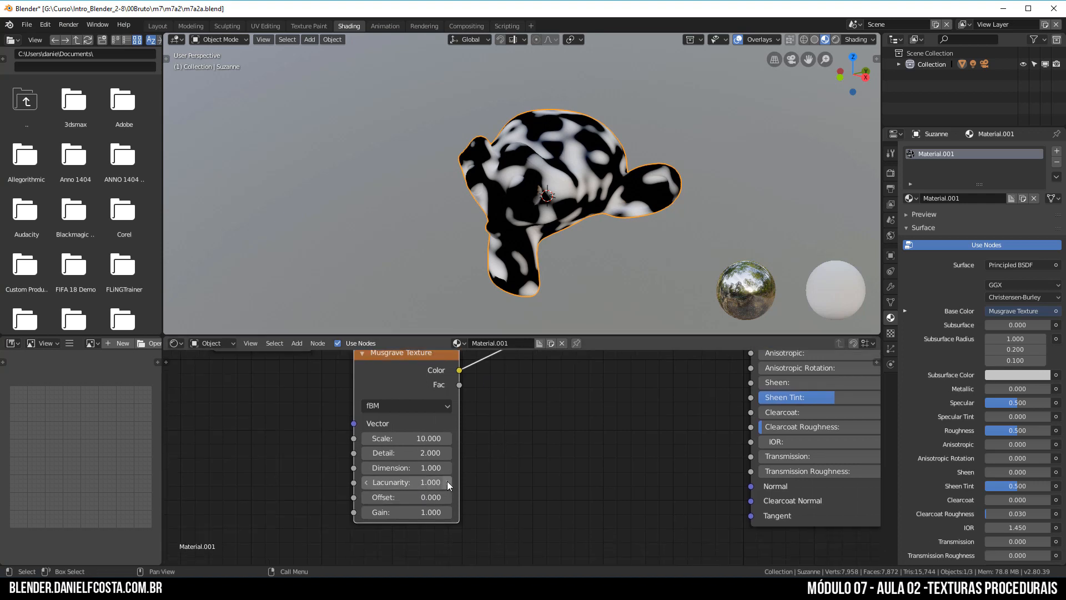
pyautogui.click(448, 481)
pyautogui.click(447, 482)
pyautogui.click(447, 482)
pyautogui.click(448, 481)
pyautogui.click(447, 481)
pyautogui.click(447, 481)
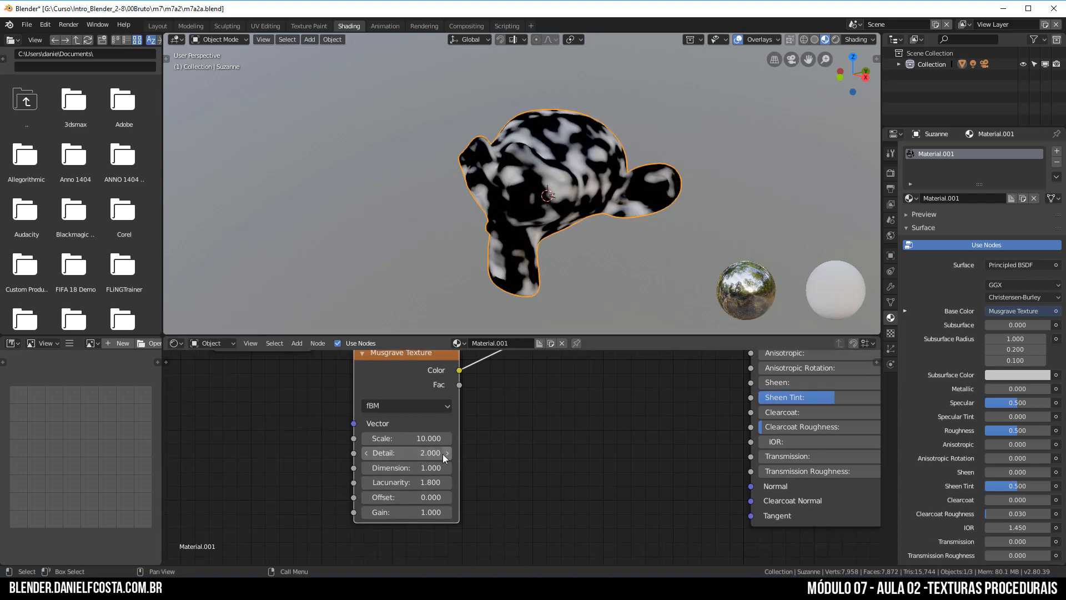
# Step: Set the Musgrave Texture node's detail to 5 and inspect the pattern up close on the monkey head
pyautogui.doubleClick(449, 453)
pyautogui.write('2.3')
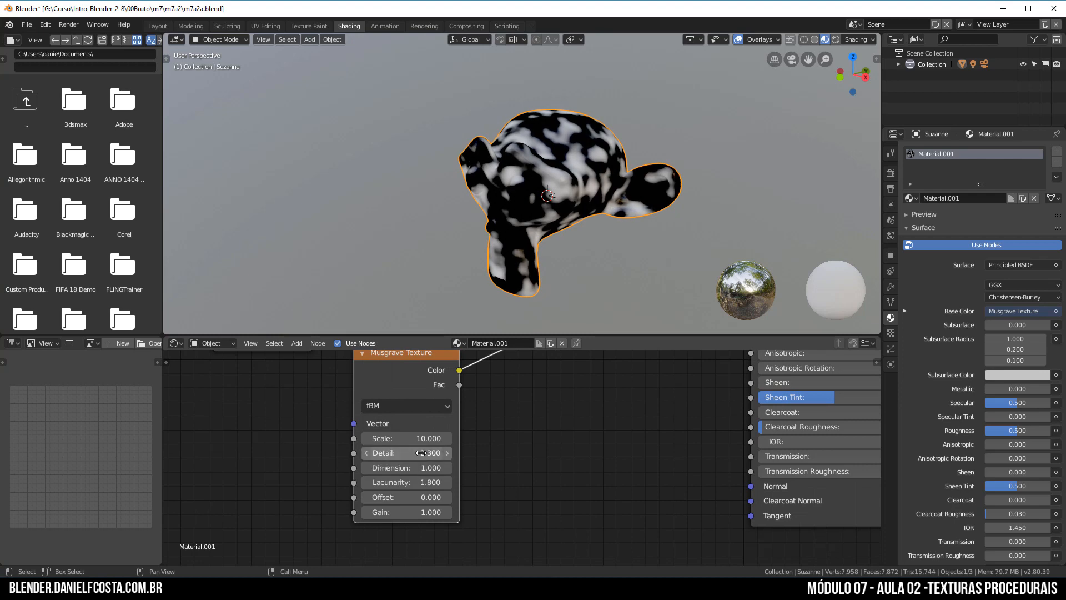
pyautogui.press('Return')
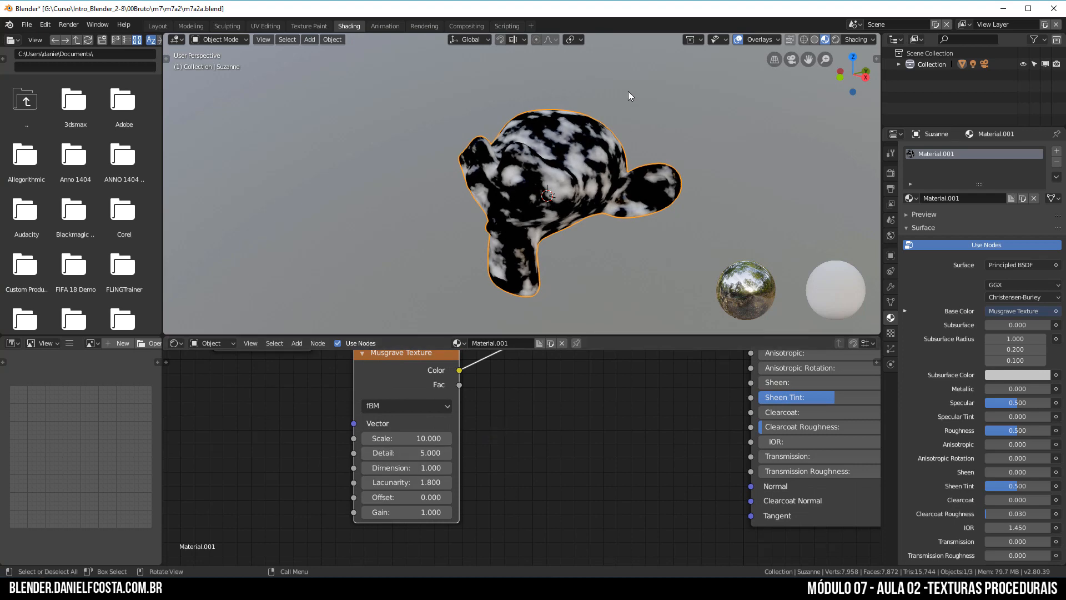
pyautogui.scroll(7, 628, 91)
# Step: Move the Magic Texture and Musgrave Texture nodes away from the Principled BSDF to make room for another node
pyautogui.scroll(-4, 591, 167)
pyautogui.scroll(-4, 464, 435)
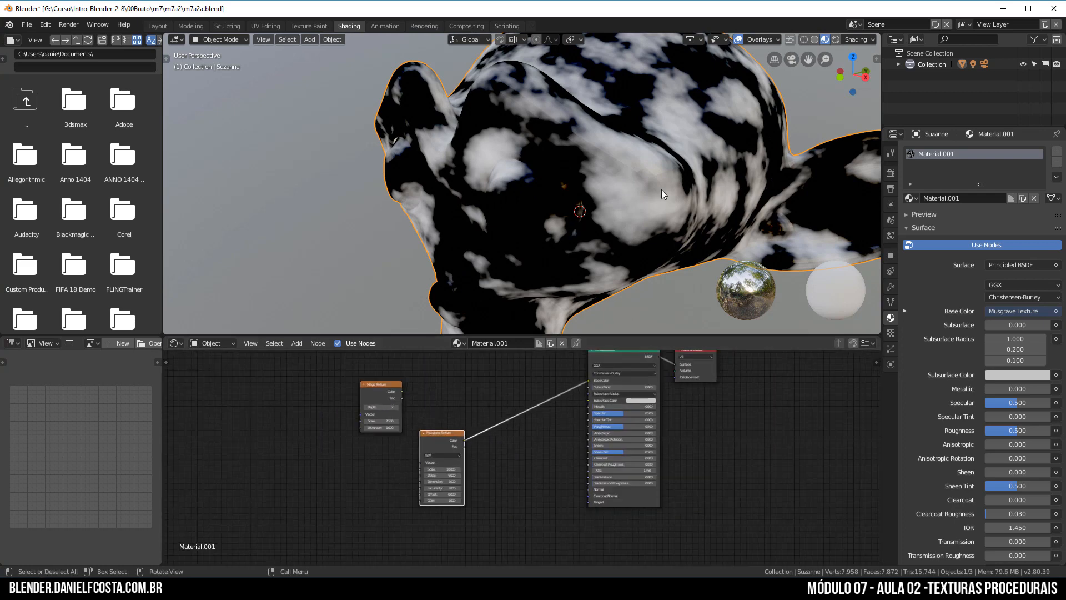
pyautogui.moveTo(379, 398); pyautogui.dragTo(330, 384)
pyautogui.scroll(2, 438, 445)
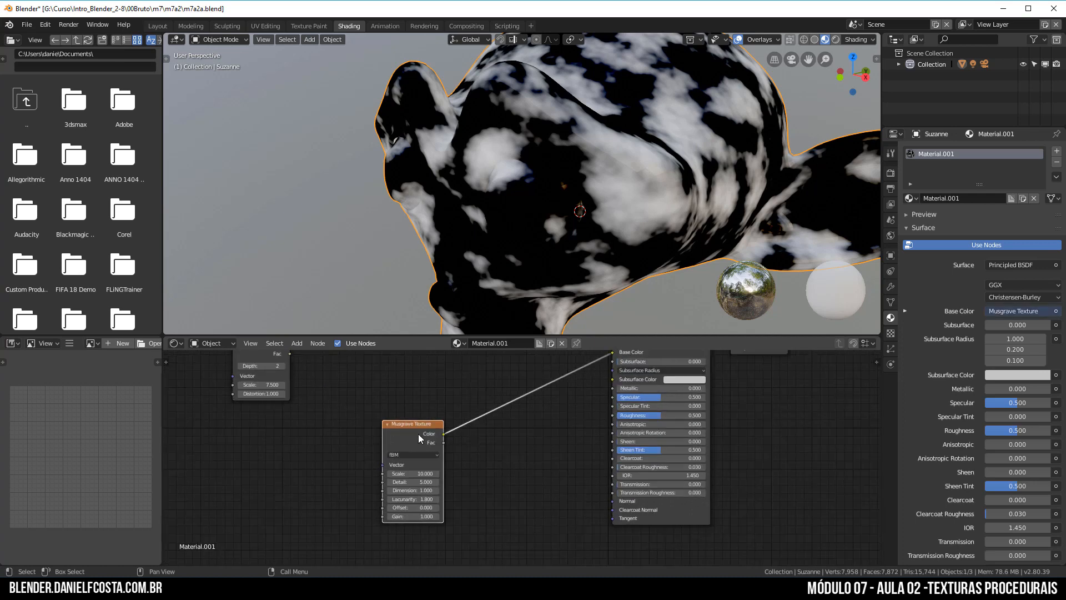
pyautogui.moveTo(418, 434); pyautogui.dragTo(374, 395)
# Step: Add a MixRGB node between the Musgrave Texture and Principled BSDF nodes, below their existing link
pyautogui.hotkey('shift', 'a')
pyautogui.moveTo(384, 401)
pyautogui.moveTo(355, 413)
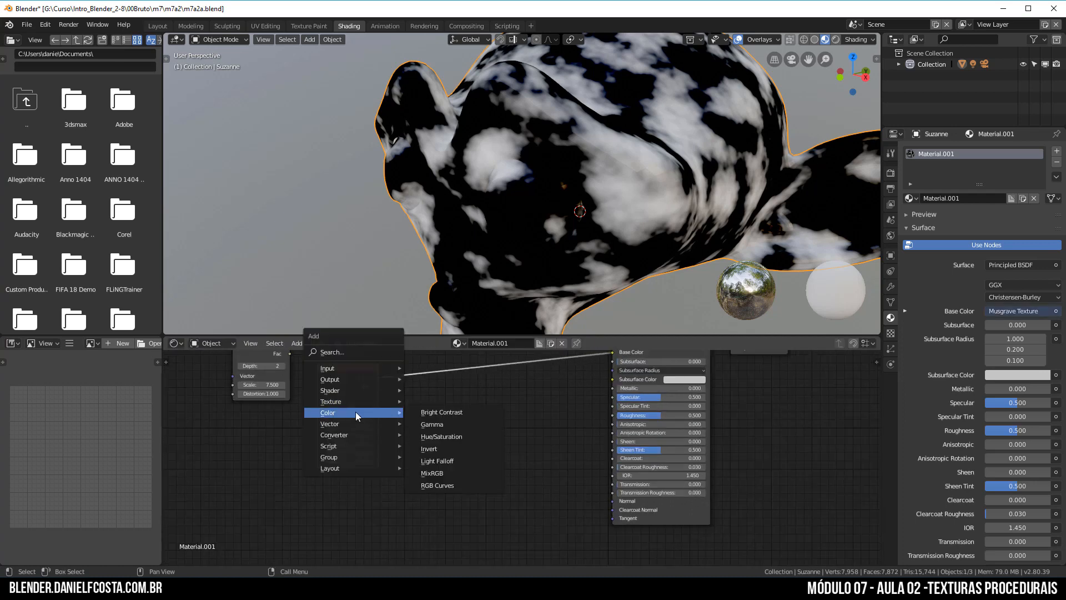
pyautogui.click(432, 472)
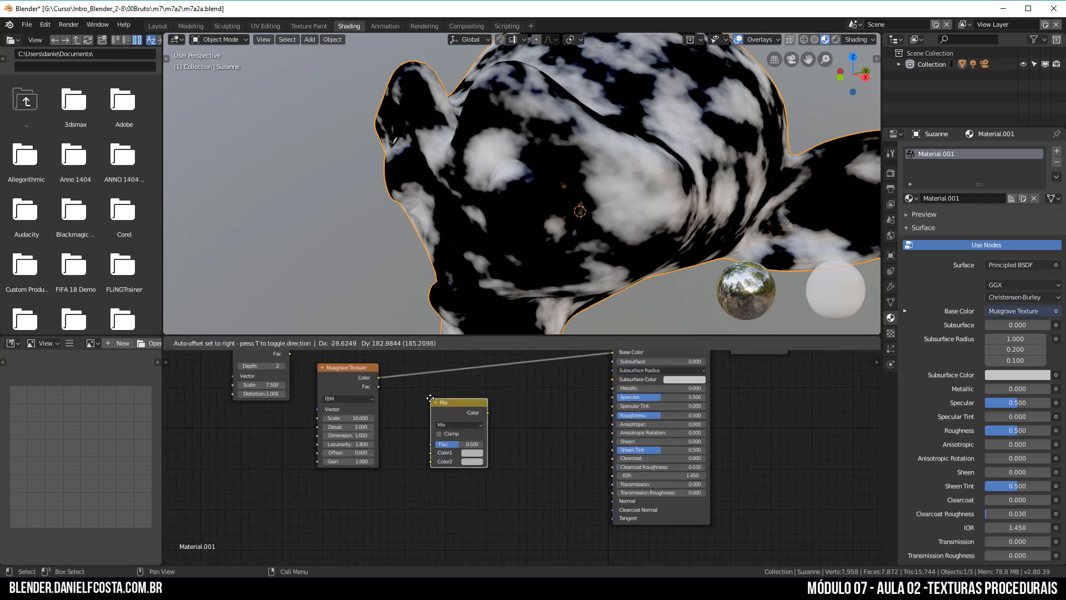
pyautogui.click(430, 463)
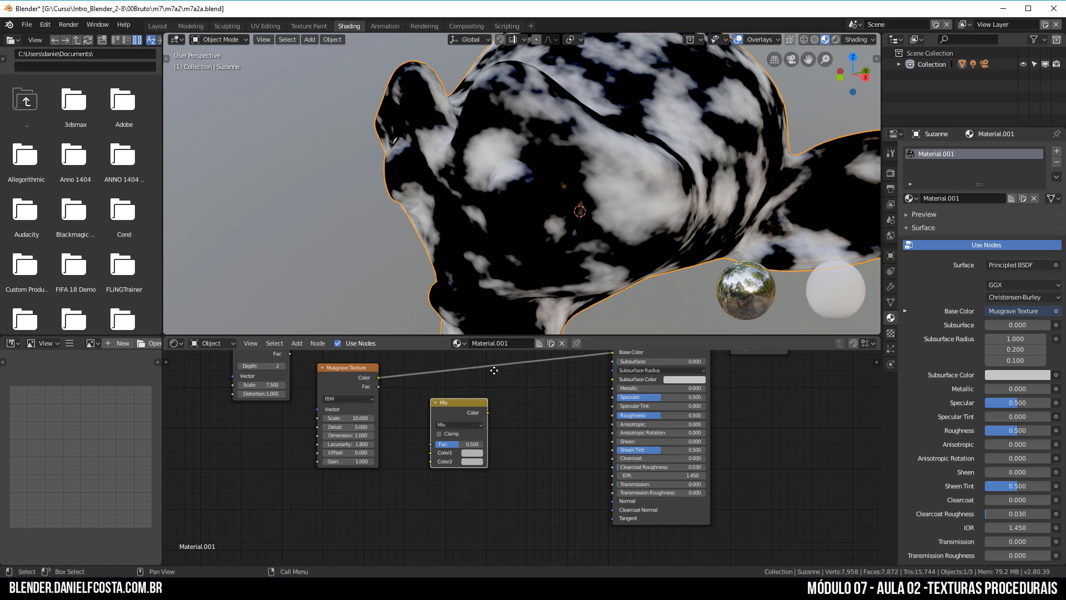
# Step: Connect the Musgrave Texture's Fac output to the Mix node's Fac and the Mix node's Color to the Principled BSDF's Base Color
pyautogui.moveTo(492, 368); pyautogui.dragTo(480, 405, button='middle')
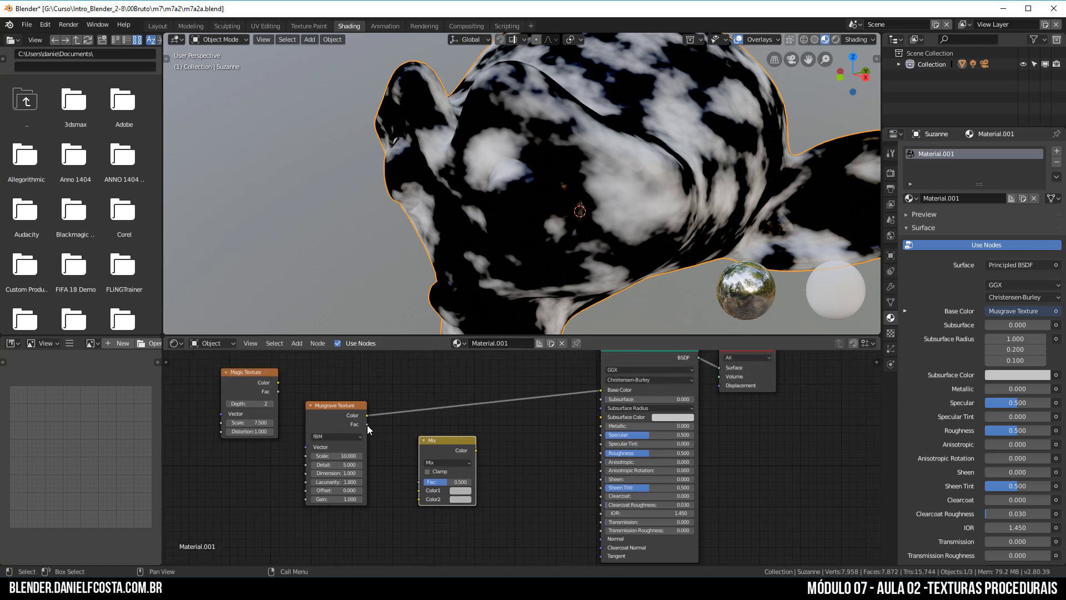
pyautogui.moveTo(367, 424); pyautogui.dragTo(419, 482)
pyautogui.moveTo(476, 450); pyautogui.dragTo(603, 390)
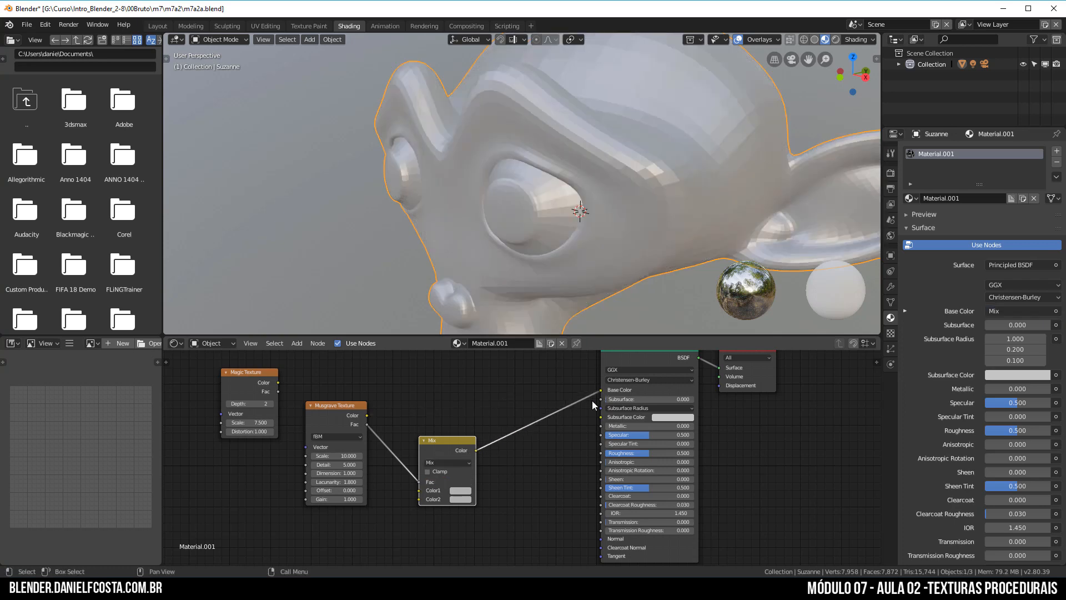
# Step: Set the Mix node's Color1 to blue and its Color2 to green
pyautogui.click(457, 490)
pyautogui.moveTo(474, 420)
pyautogui.mouseDown()
pyautogui.moveTo(482, 408)
pyautogui.moveTo(465, 413)
pyautogui.mouseUp()
pyautogui.click(460, 498)
# Step: Raise the Musgrave Texture node's scale to 10.6
pyautogui.scroll(3, 495, 441)
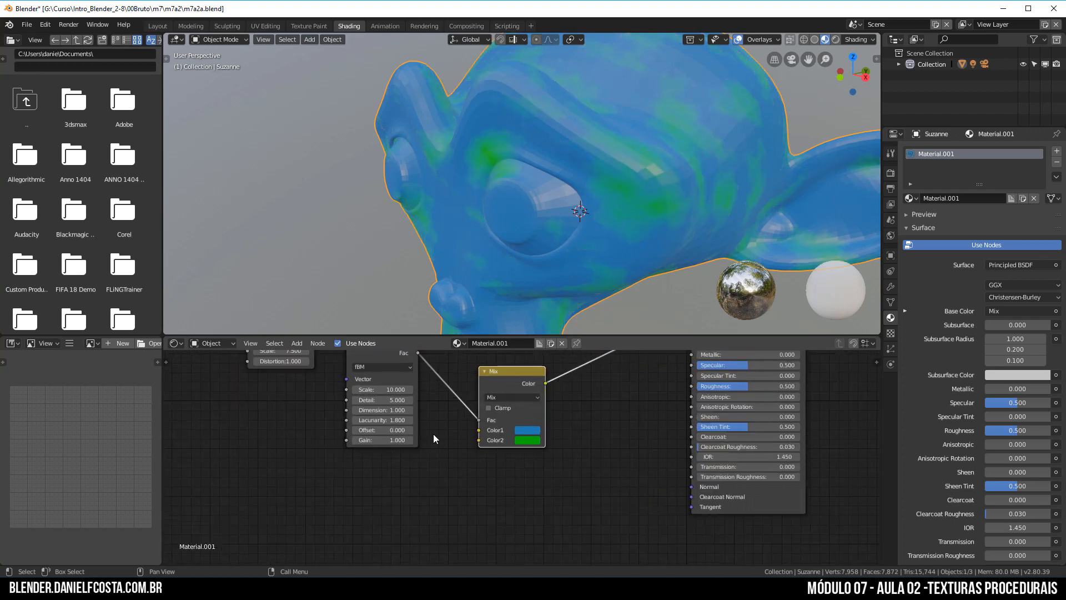
pyautogui.moveTo(405, 399); pyautogui.dragTo(457, 465, button='middle')
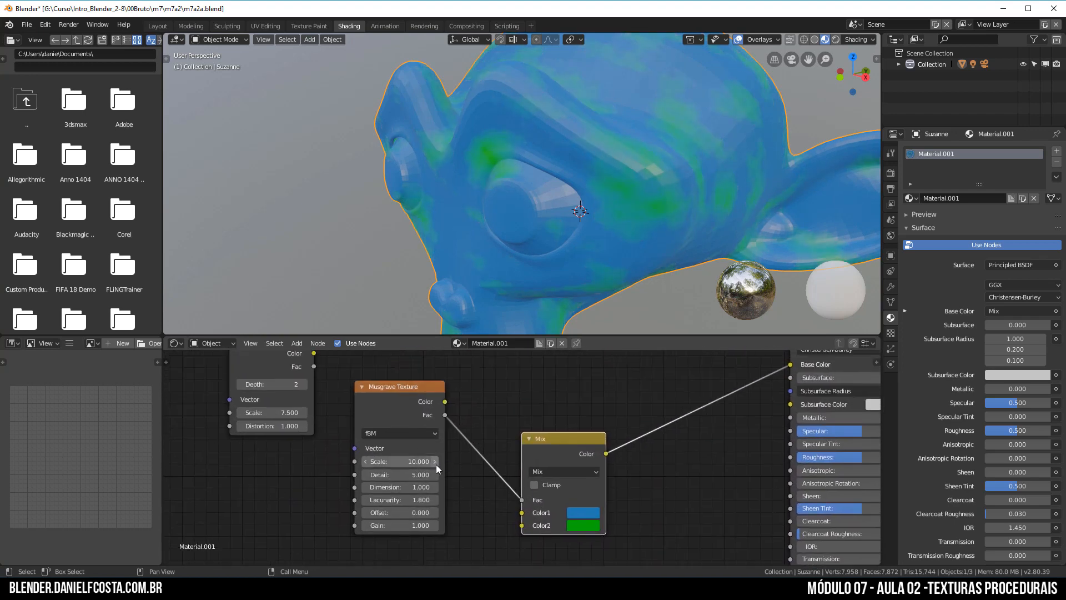
pyautogui.click(435, 463)
pyautogui.click(435, 464)
pyautogui.click(436, 464)
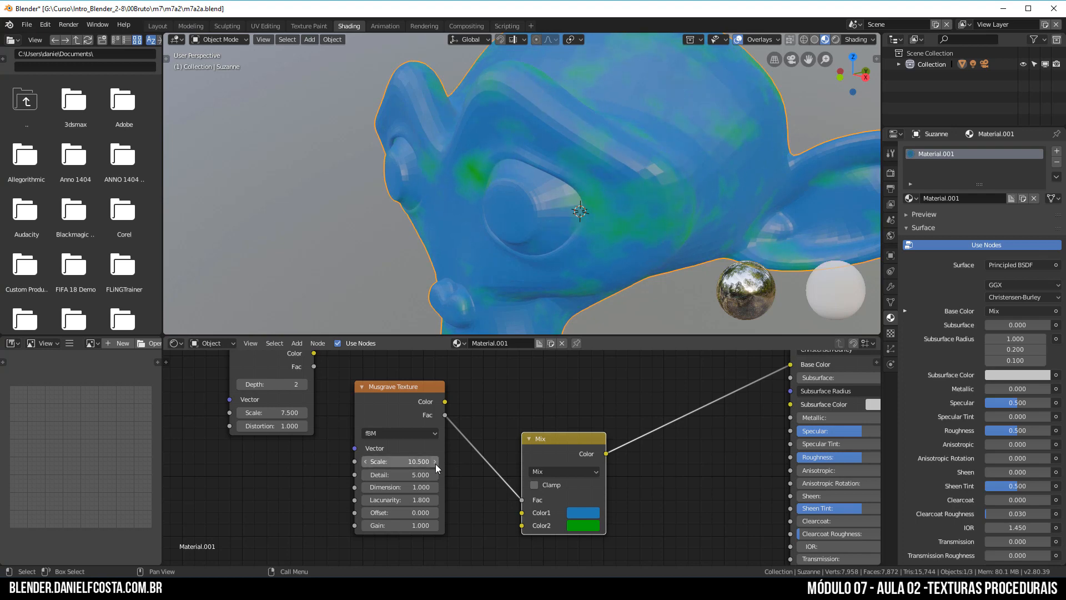
pyautogui.click(435, 464)
# Step: Disconnect the Musgrave Texture from the Mix node and connect the Magic Texture's Color output to the Principled BSDF's Base Color
pyautogui.scroll(-5, 622, 219)
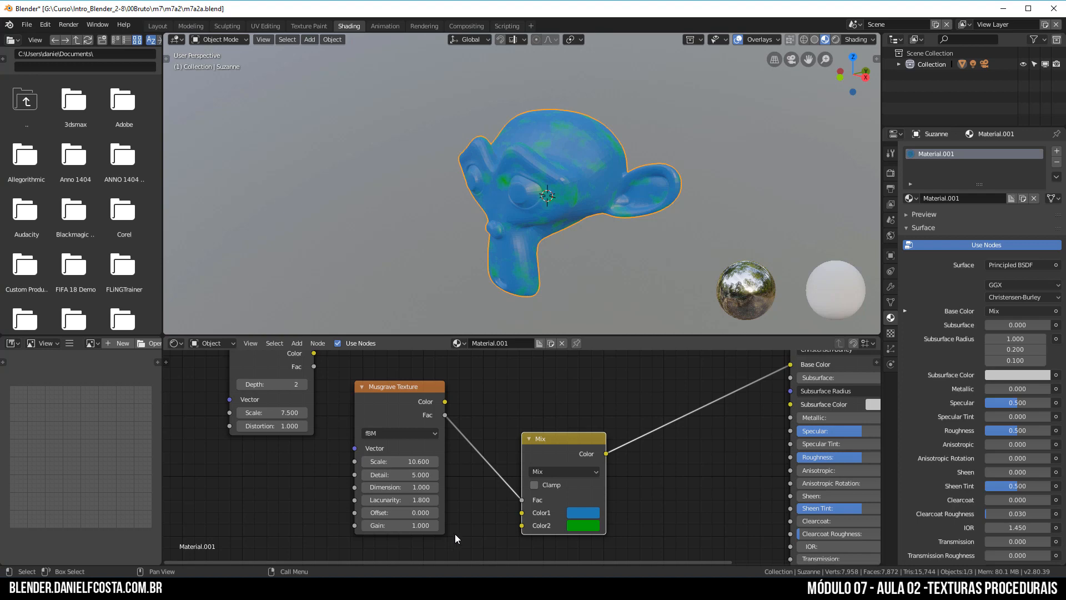
pyautogui.scroll(-1, 520, 494)
pyautogui.moveTo(521, 491); pyautogui.dragTo(609, 393)
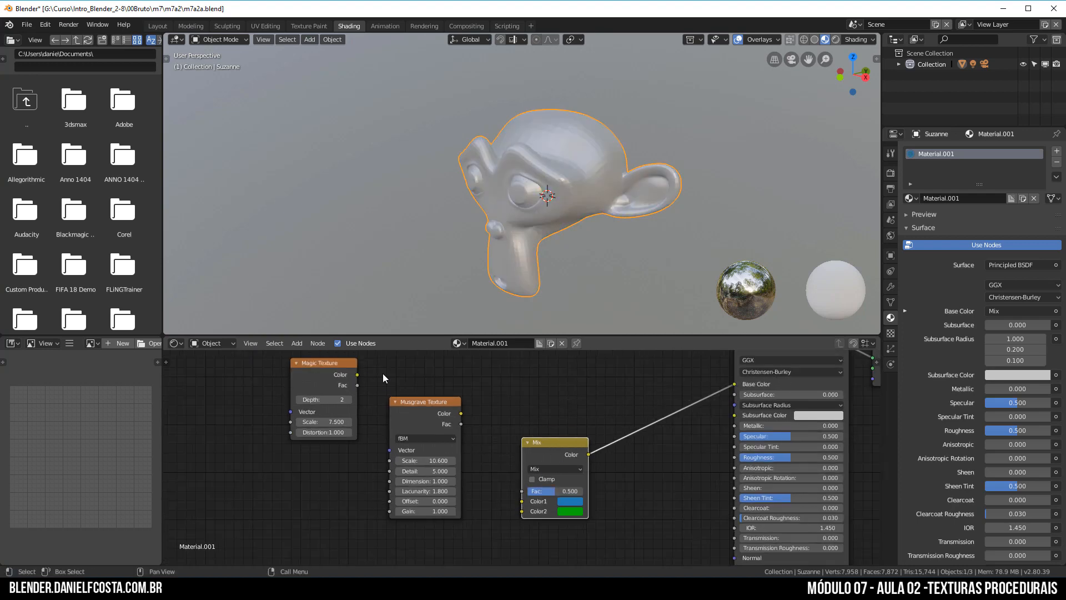
pyautogui.moveTo(357, 374); pyautogui.dragTo(730, 383)
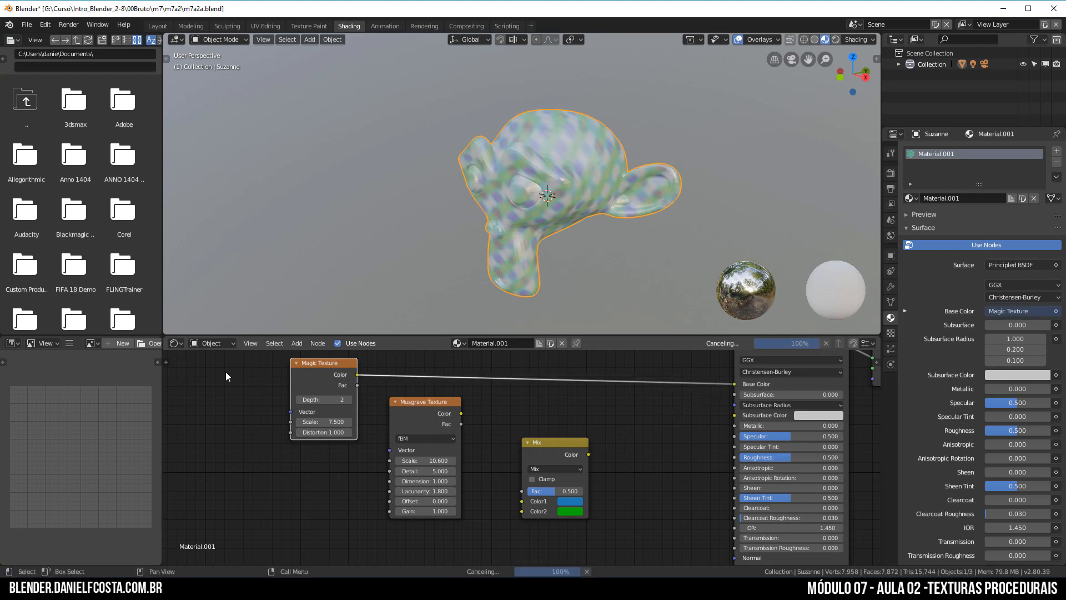
# Step: Move the Magic Texture node close to the Principled BSDF and shift the Mix and Musgrave Texture nodes out of the way
pyautogui.moveTo(317, 375); pyautogui.dragTo(615, 380)
pyautogui.moveTo(550, 454); pyautogui.dragTo(508, 502)
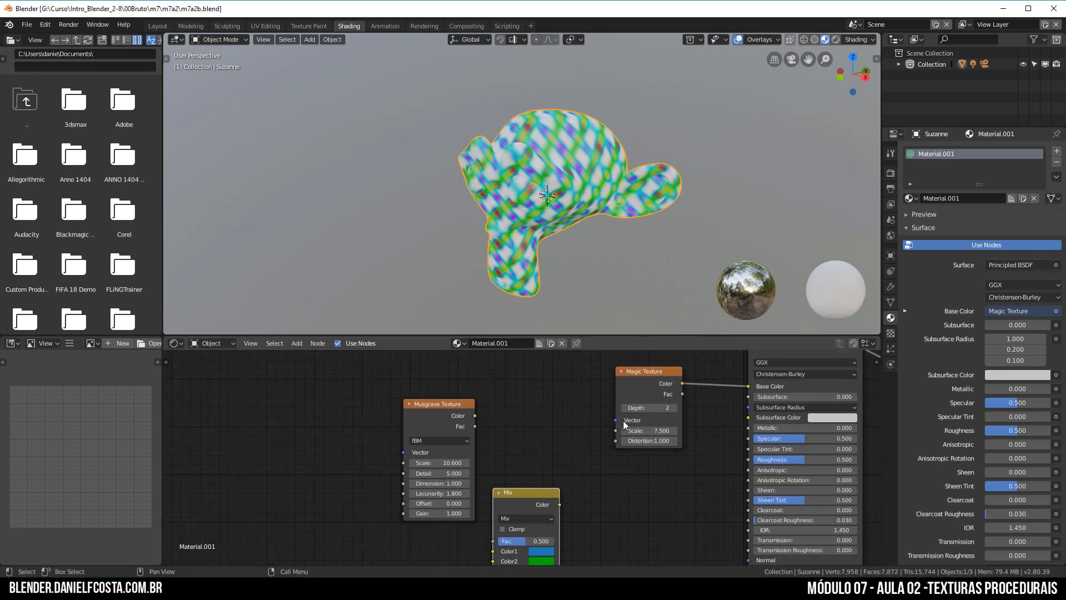
pyautogui.moveTo(422, 420); pyautogui.dragTo(272, 439)
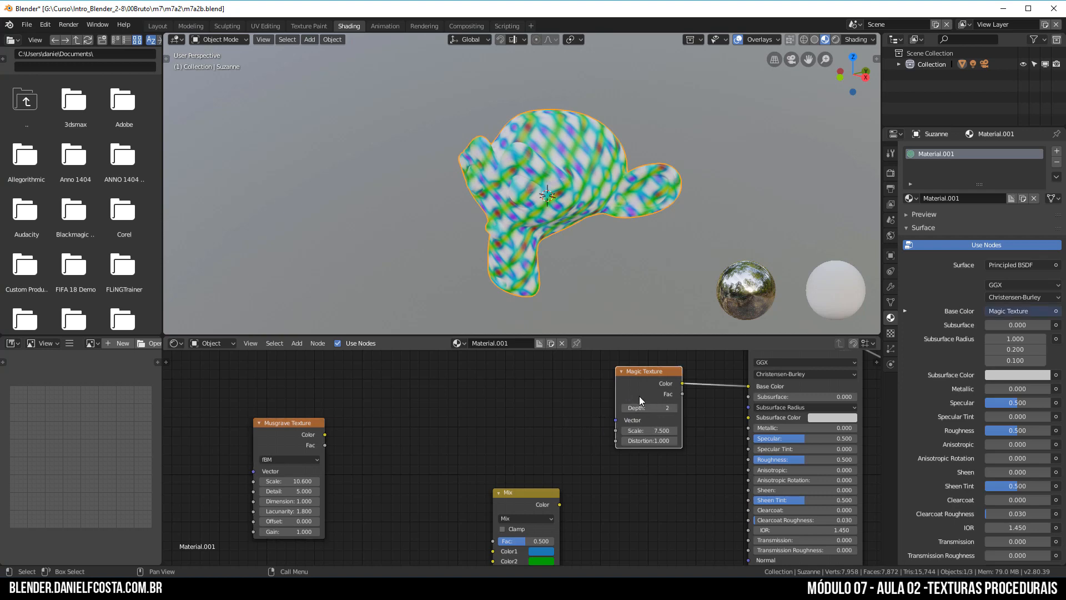
pyautogui.moveTo(638, 395); pyautogui.dragTo(587, 400)
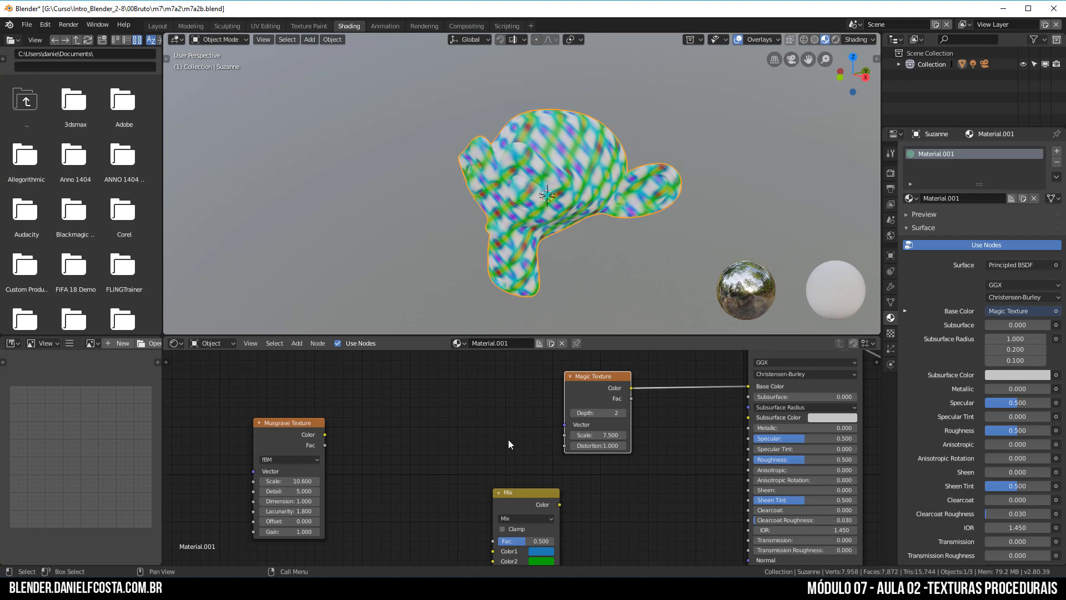
# Step: Add a Texture Coordinate node before the Magic Texture and connect its Generated output to the Magic Texture's Vector input
pyautogui.hotkey('shift', 'a')
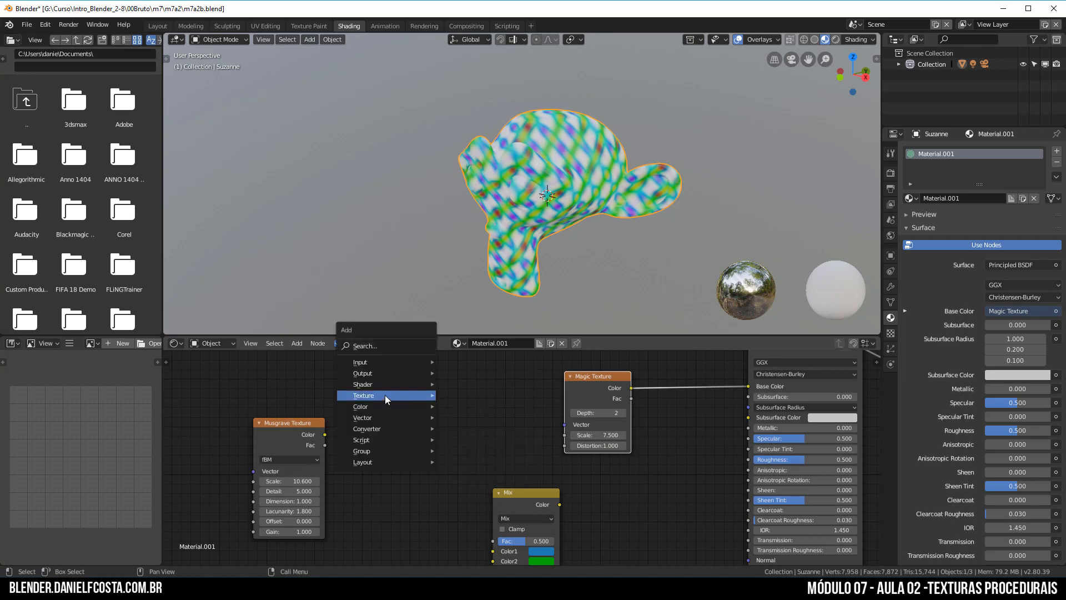
pyautogui.moveTo(382, 362)
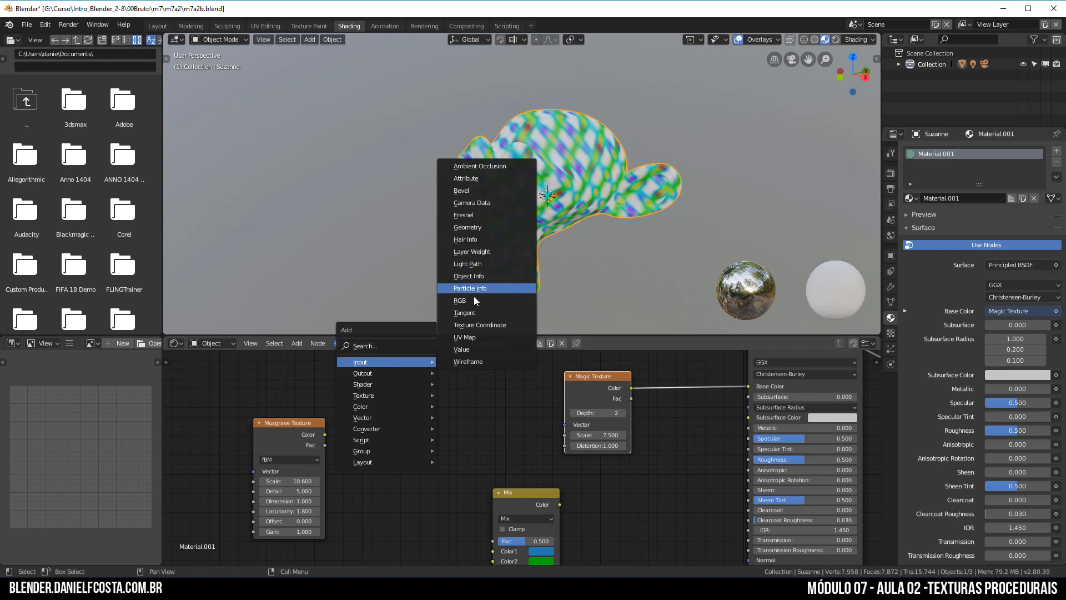
pyautogui.click(480, 325)
pyautogui.click(455, 414)
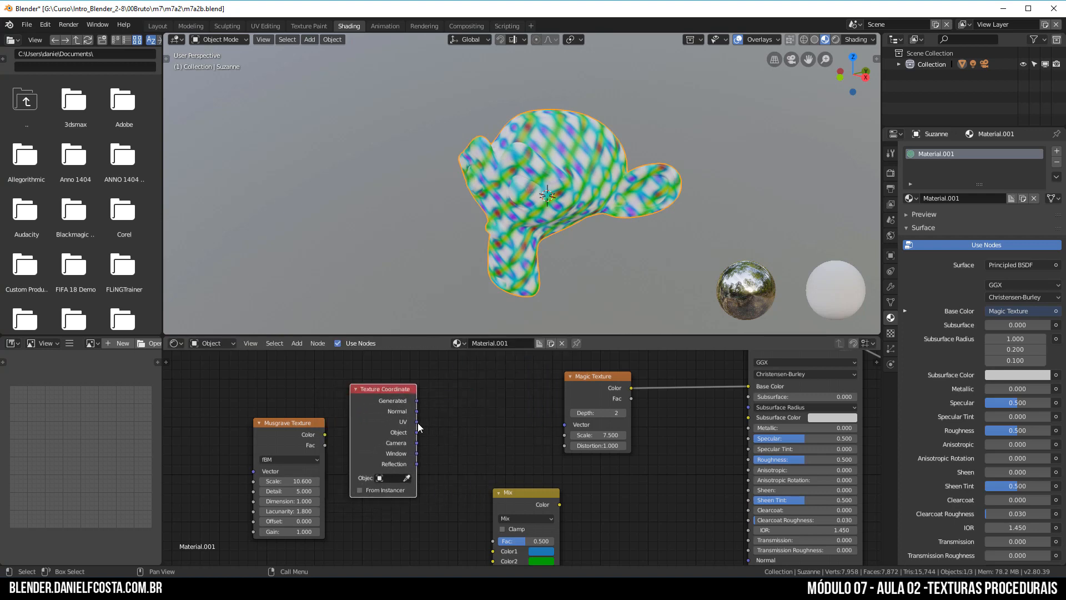
pyautogui.moveTo(417, 422); pyautogui.dragTo(564, 425)
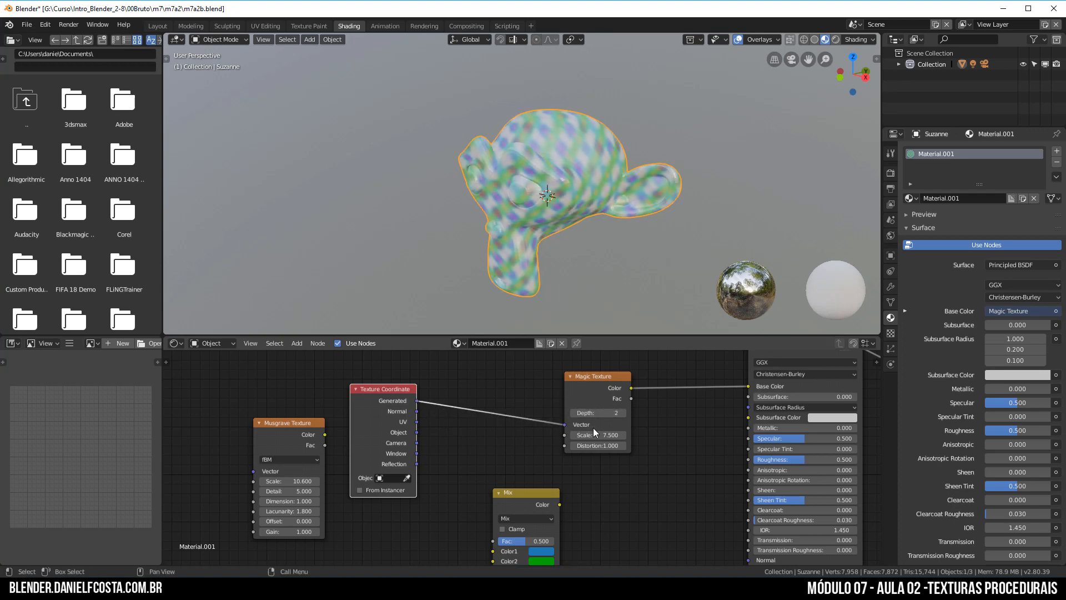
pyautogui.moveTo(418, 421); pyautogui.dragTo(530, 442)
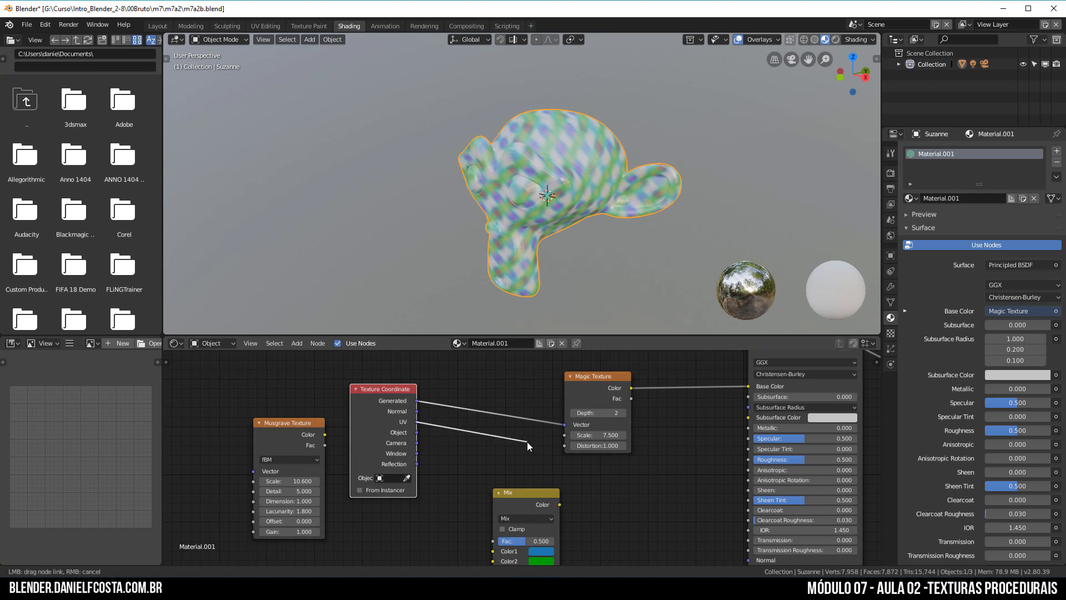
pyautogui.moveTo(528, 441); pyautogui.dragTo(528, 442)
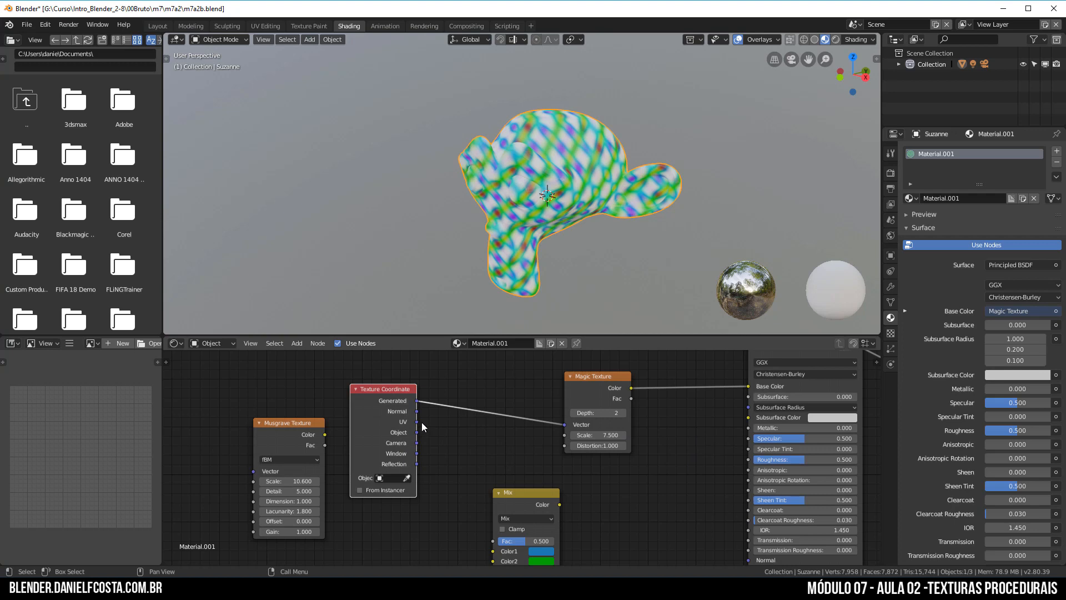
pyautogui.moveTo(417, 422); pyautogui.dragTo(532, 442)
# Step: Insert a Mapping node into the link between the Texture Coordinate and Magic Texture nodes, and space the nodes apart
pyautogui.hotkey('shift', 'a')
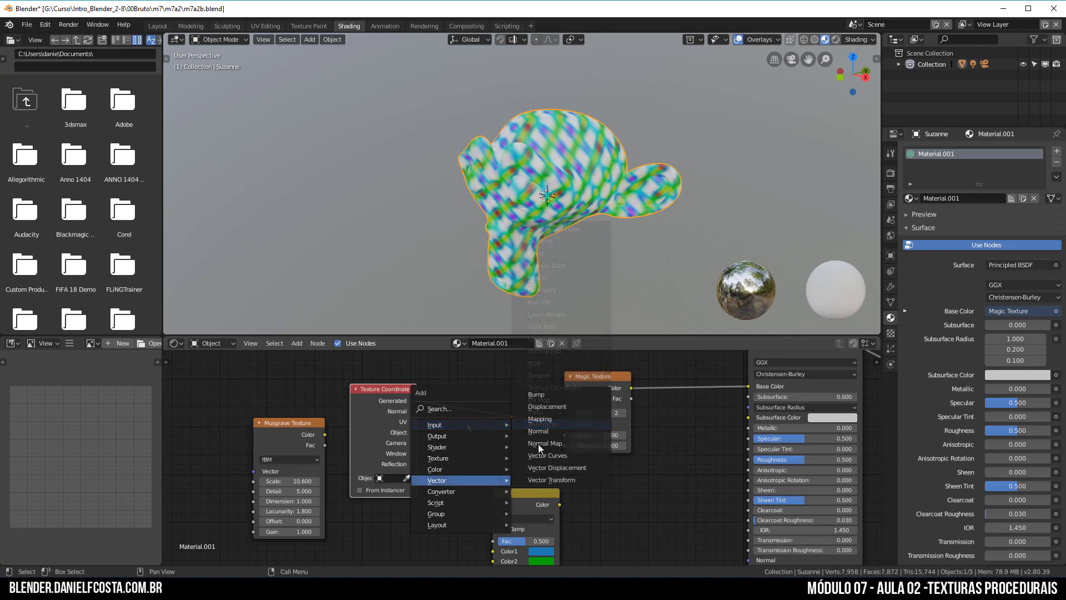
pyautogui.click(541, 419)
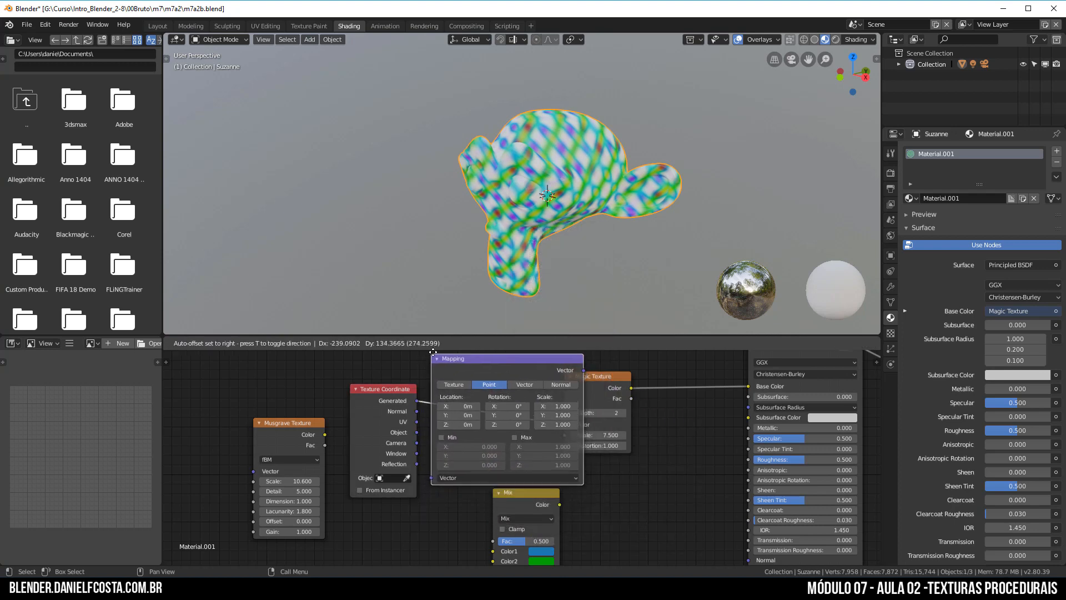
pyautogui.click(454, 349)
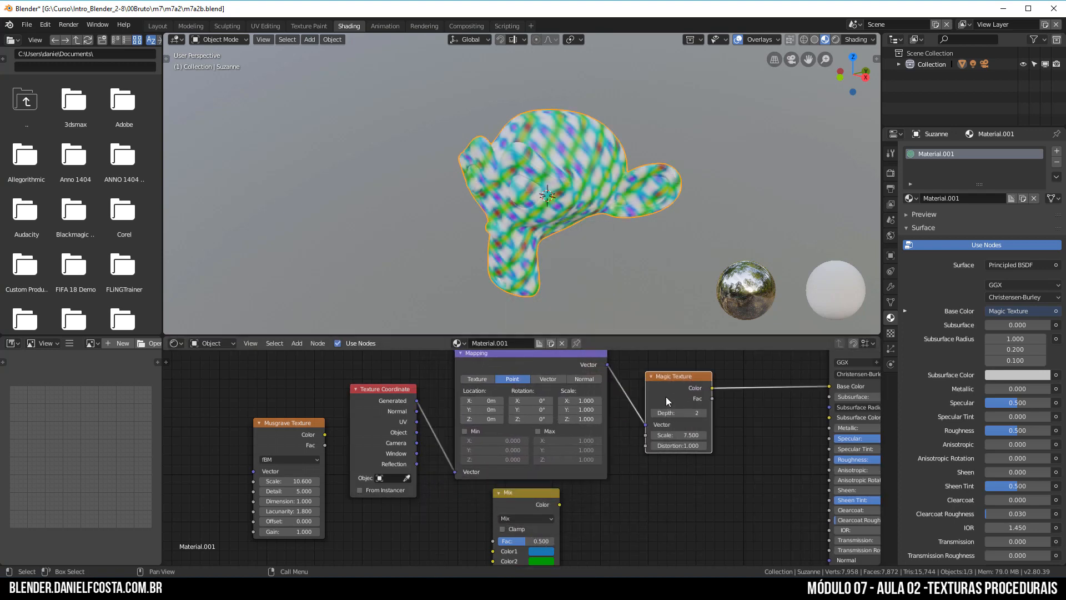
pyautogui.moveTo(379, 407); pyautogui.dragTo(369, 421)
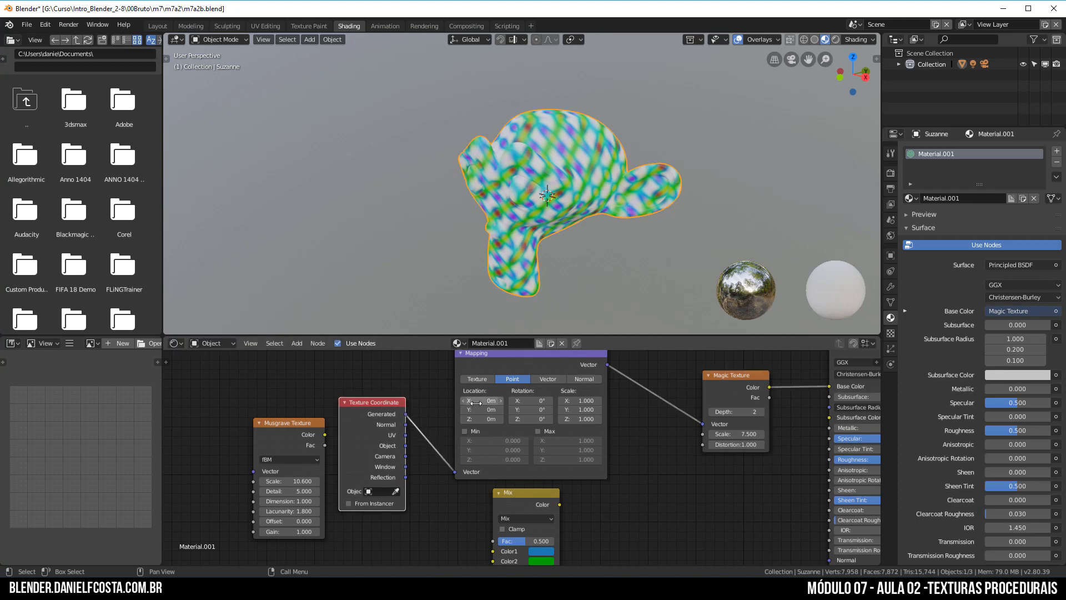
# Step: Try shifting the Mapping node's X location, reset it to 0, and set the X rotation to 47.5° and X scale to 0.8
pyautogui.moveTo(478, 400); pyautogui.dragTo(577, 400)
pyautogui.click(491, 400)
pyautogui.write('0')
pyautogui.press('Return')
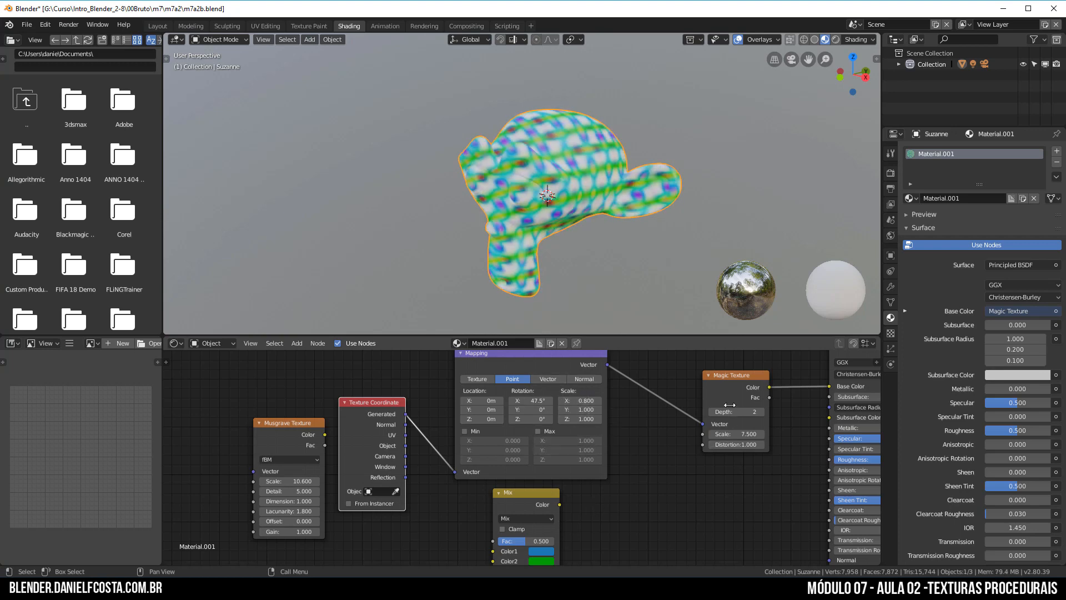
# Step: Replace the Magic Texture with an Image Texture node, linking the Mapping node to its Vector and its Color to the Base Color
pyautogui.click(741, 378)
pyautogui.press('x')
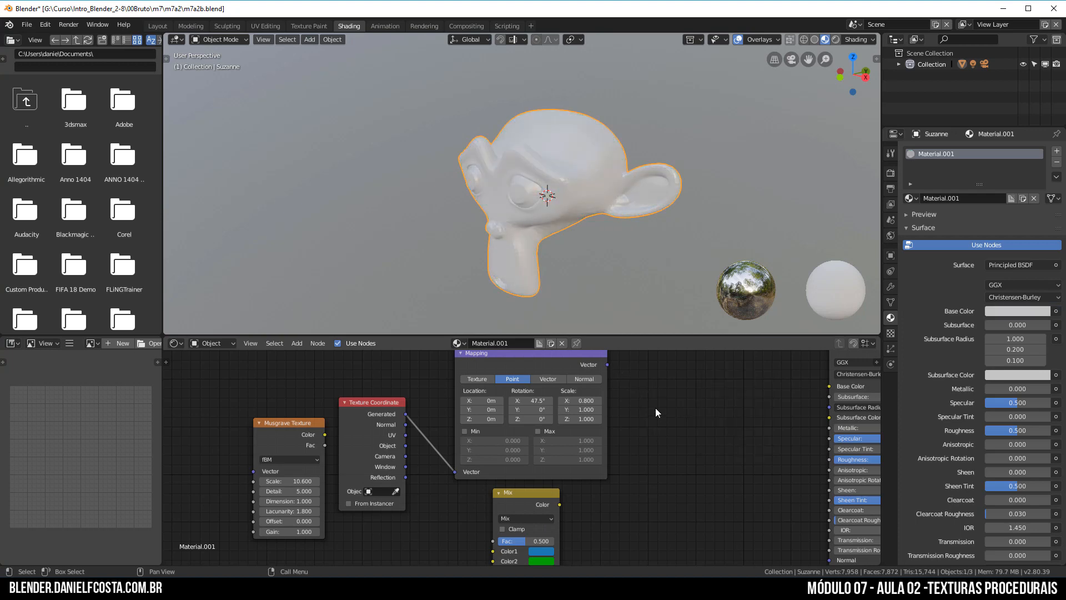
pyautogui.hotkey('shift', 'a')
pyautogui.moveTo(624, 376)
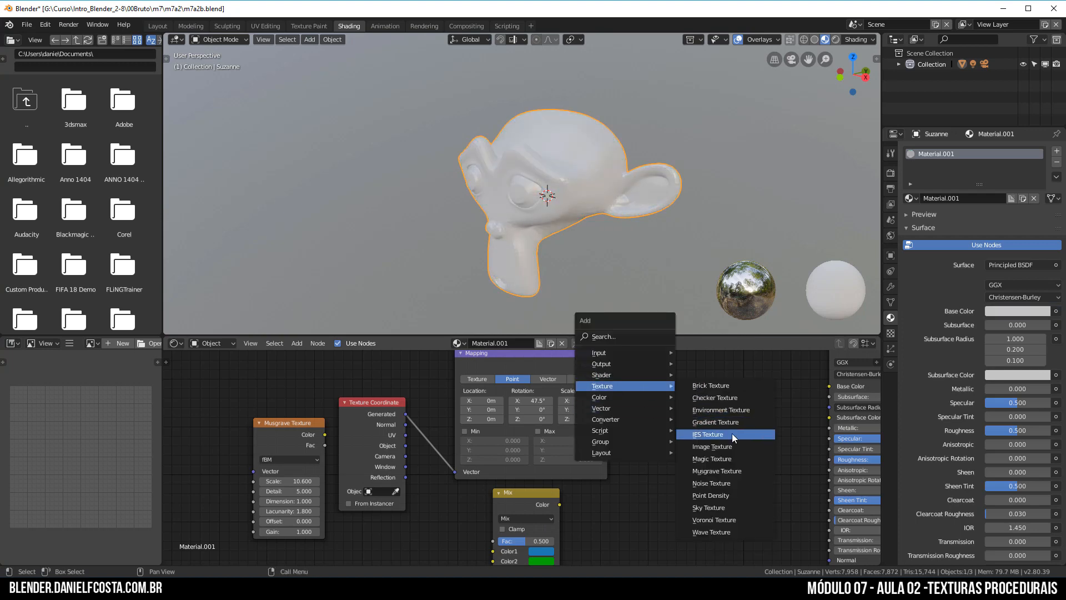
pyautogui.click(712, 447)
pyautogui.click(657, 377)
pyautogui.moveTo(606, 365); pyautogui.dragTo(657, 468)
pyautogui.moveTo(770, 383); pyautogui.dragTo(836, 389)
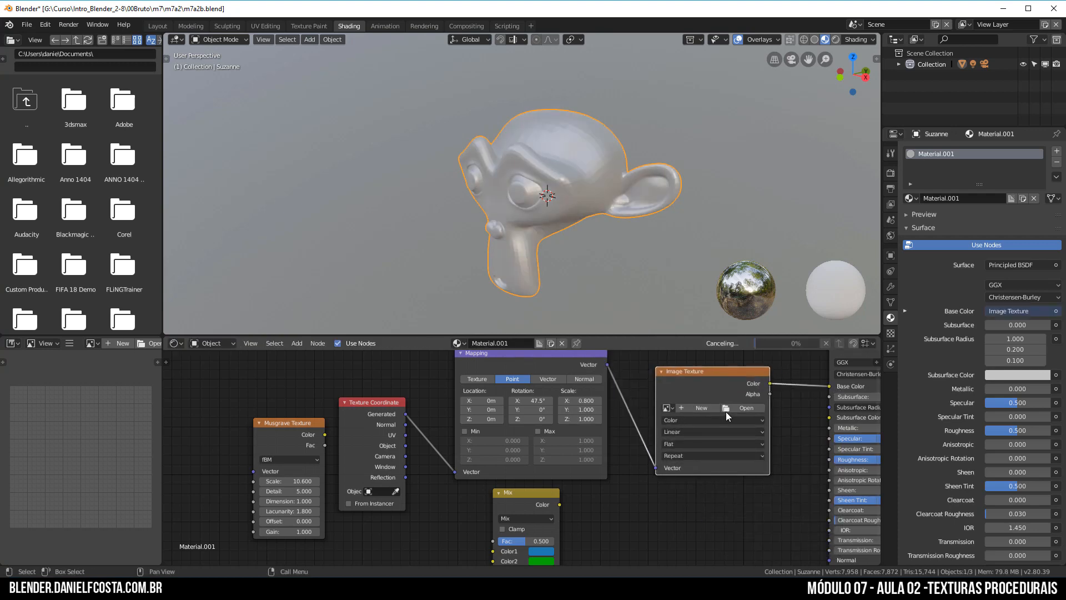
# Step: Load the dark wood image TexturesCom_WoodFine0031_1_seamless_S.jpg from the m7a1 folder into the Image Texture node, using thumbnails to choose it
pyautogui.click(743, 408)
pyautogui.doubleClick(172, 85)
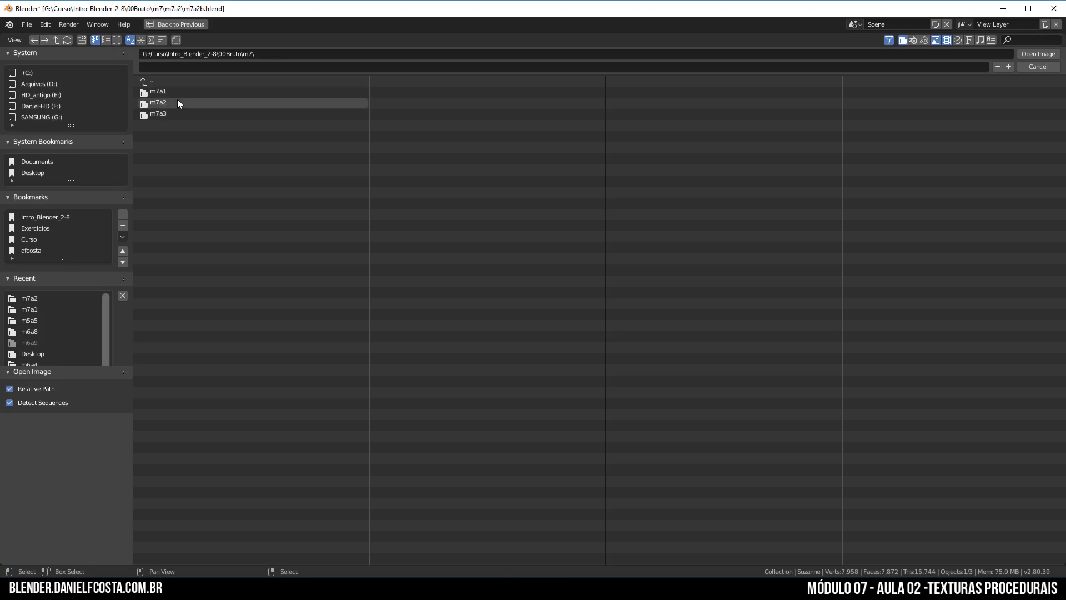
pyautogui.doubleClick(177, 91)
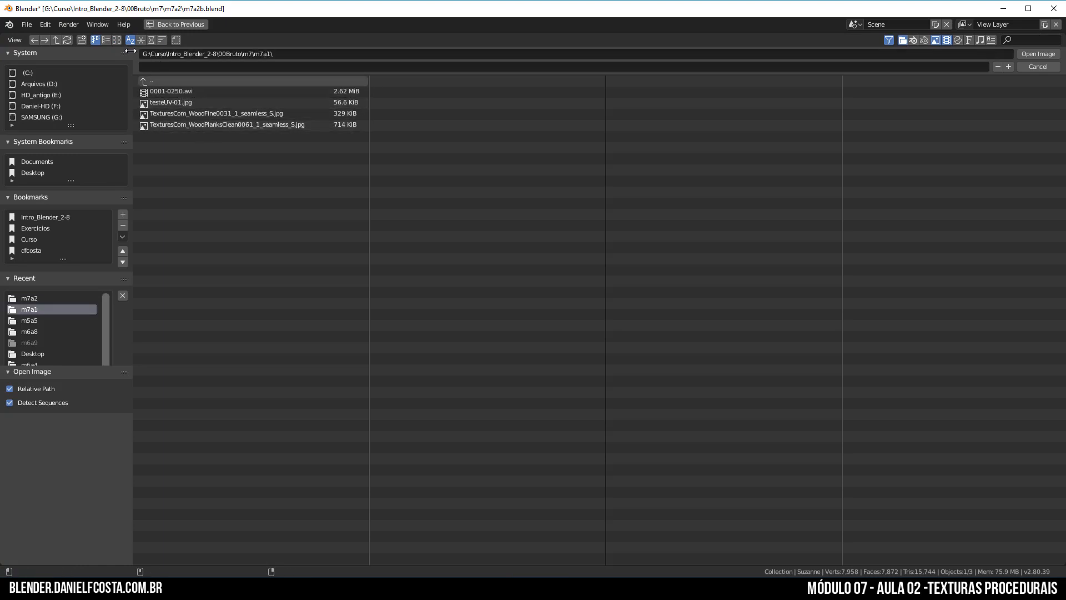
pyautogui.click(117, 40)
pyautogui.click(433, 139)
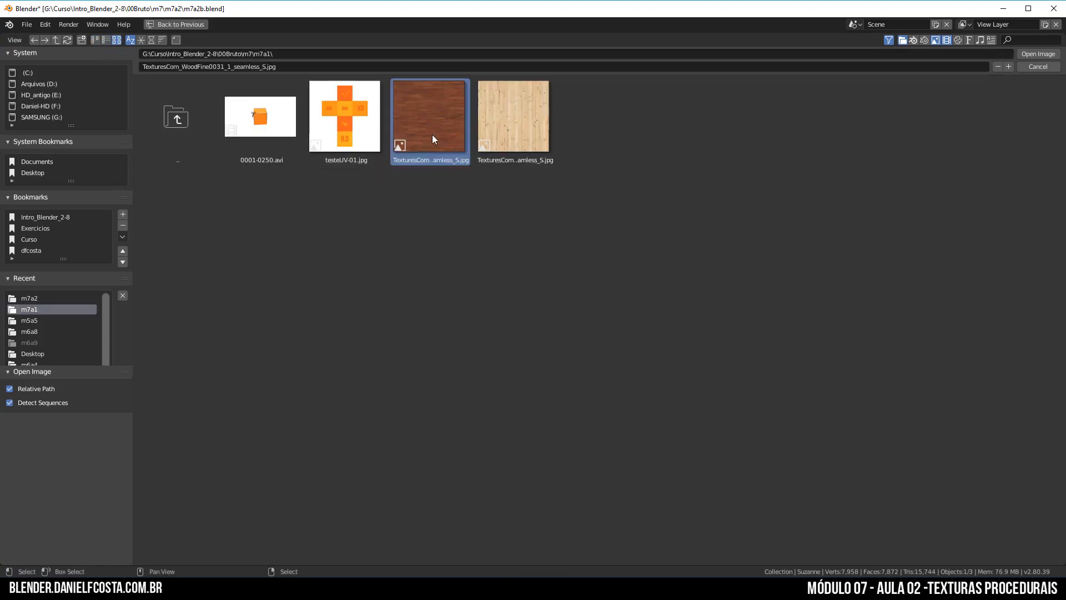
pyautogui.doubleClick(433, 136)
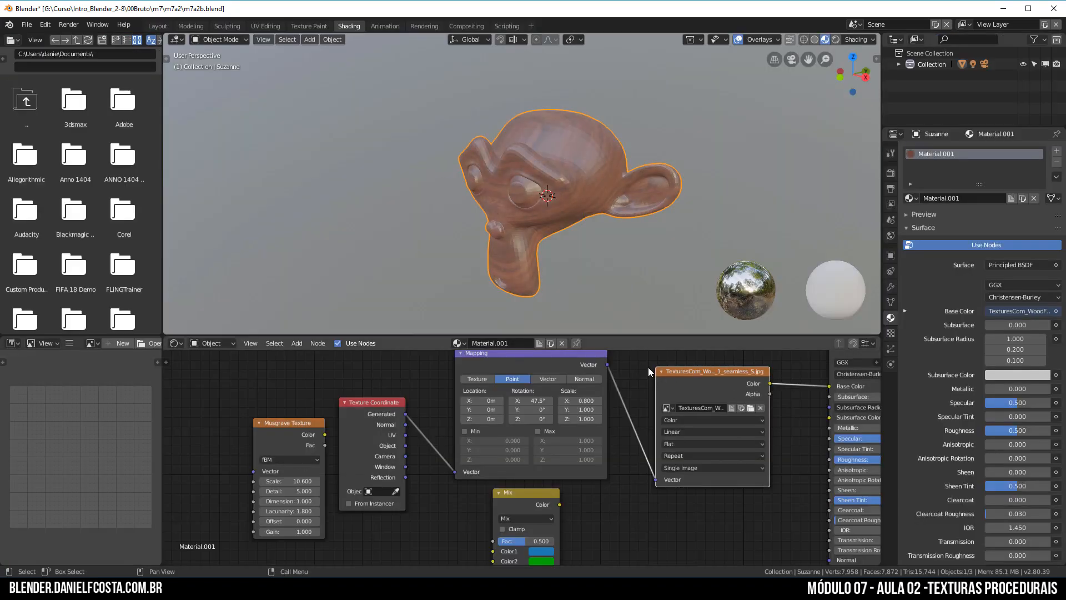
# Step: Set the Mapping node's X scale to 0 and its X rotation to 93.1°
pyautogui.scroll(1, 654, 464)
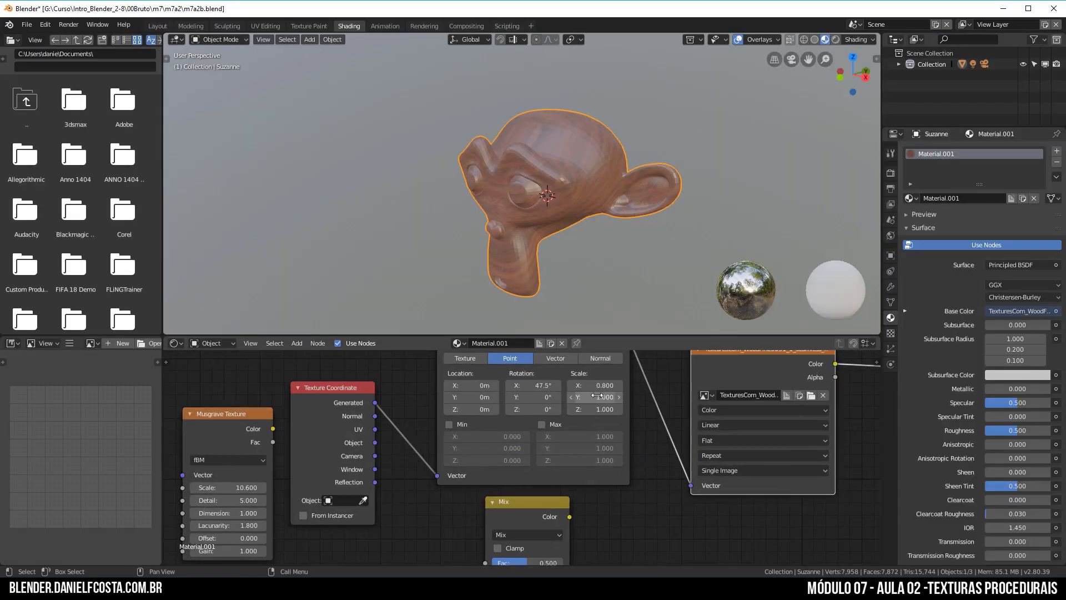
pyautogui.press('BackSpace')
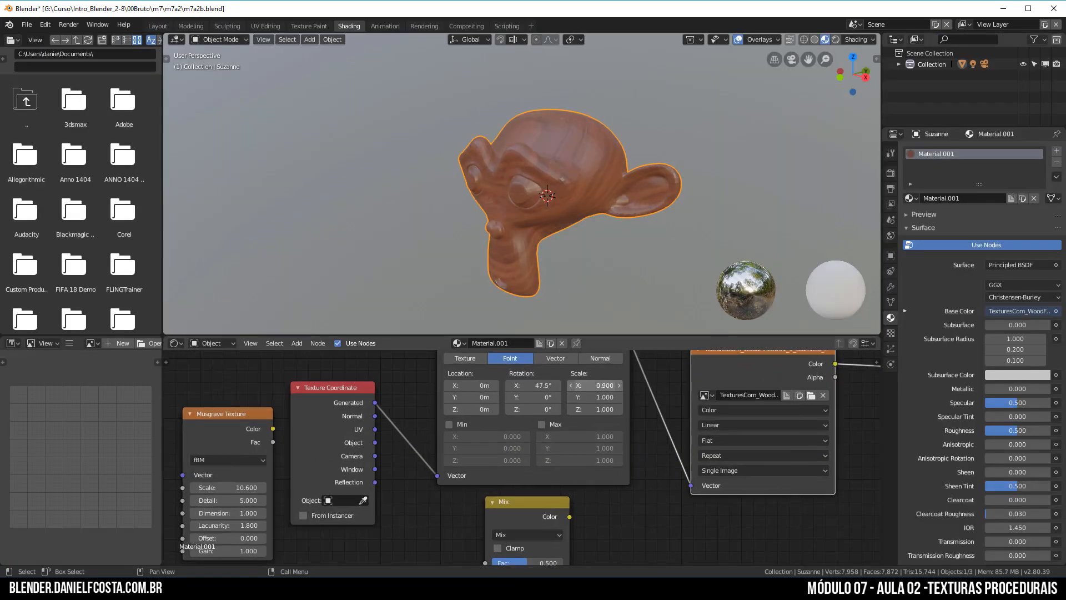
pyautogui.moveTo(534, 386); pyautogui.dragTo(554, 385)
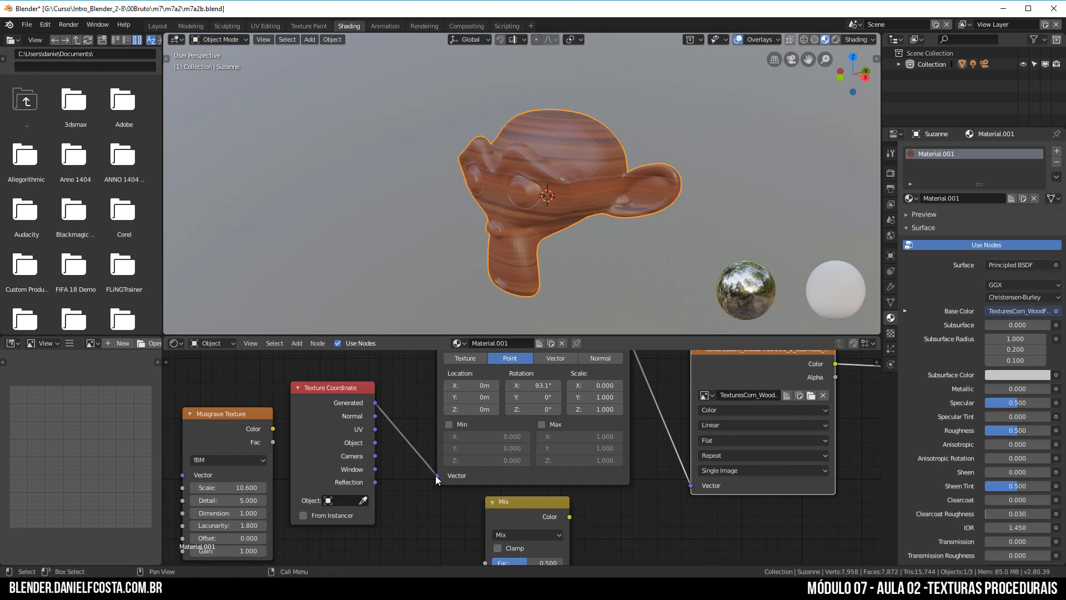
# Step: Disconnect the Texture Coordinate node from the Mapping node and relink its Generated output to the Mapping node's Vector input
pyautogui.moveTo(435, 475); pyautogui.dragTo(410, 479)
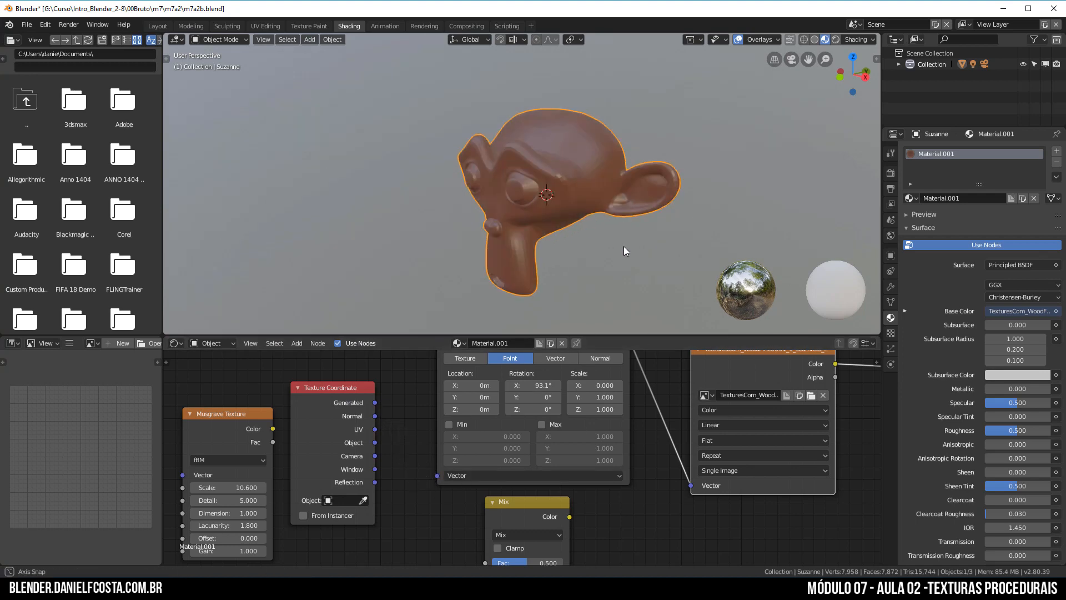
pyautogui.moveTo(625, 247)
pyautogui.mouseDown(button='middle')
pyautogui.moveTo(547, 219)
pyautogui.moveTo(642, 280)
pyautogui.moveTo(619, 258)
pyautogui.mouseUp(button='middle')
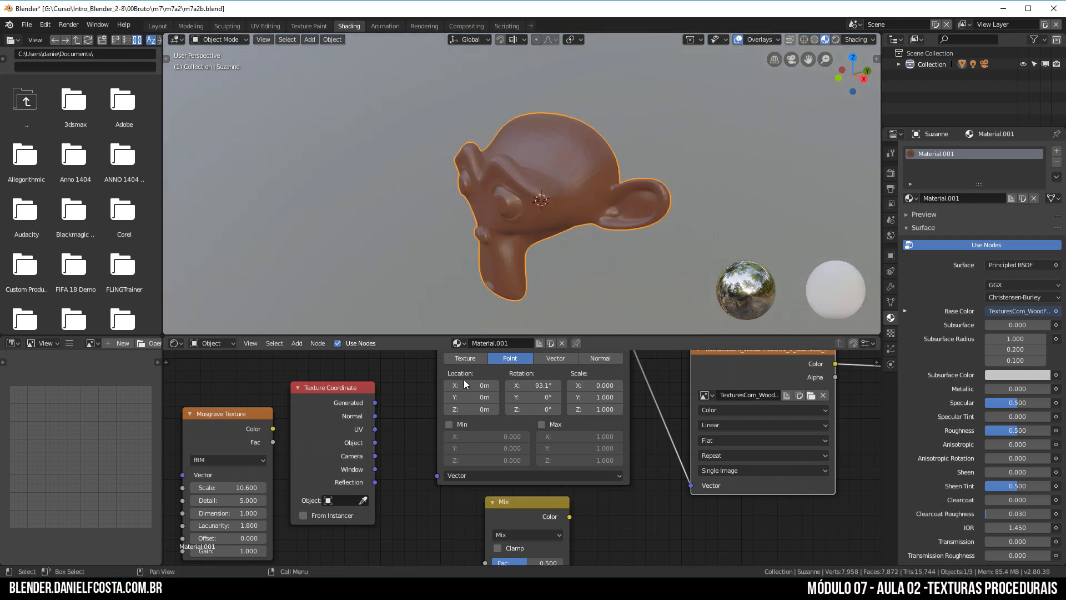
pyautogui.moveTo(376, 403); pyautogui.dragTo(438, 475)
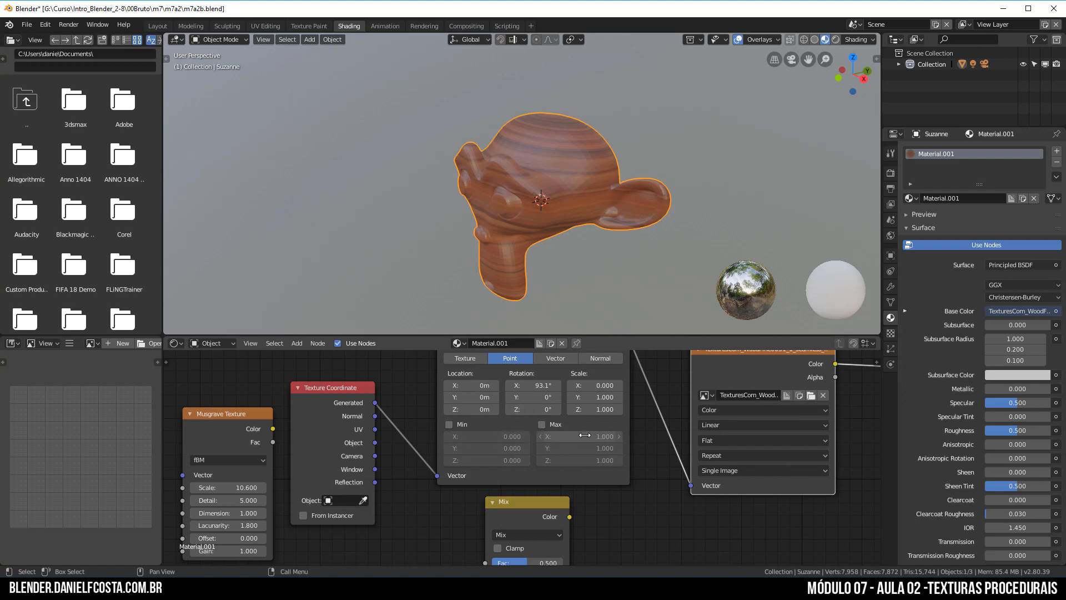
# Step: Try linking the Texture Coordinate's UV output to the Mapping node, and move the Mapping node closer to the Texture Coordinate node
pyautogui.scroll(-2, 561, 423)
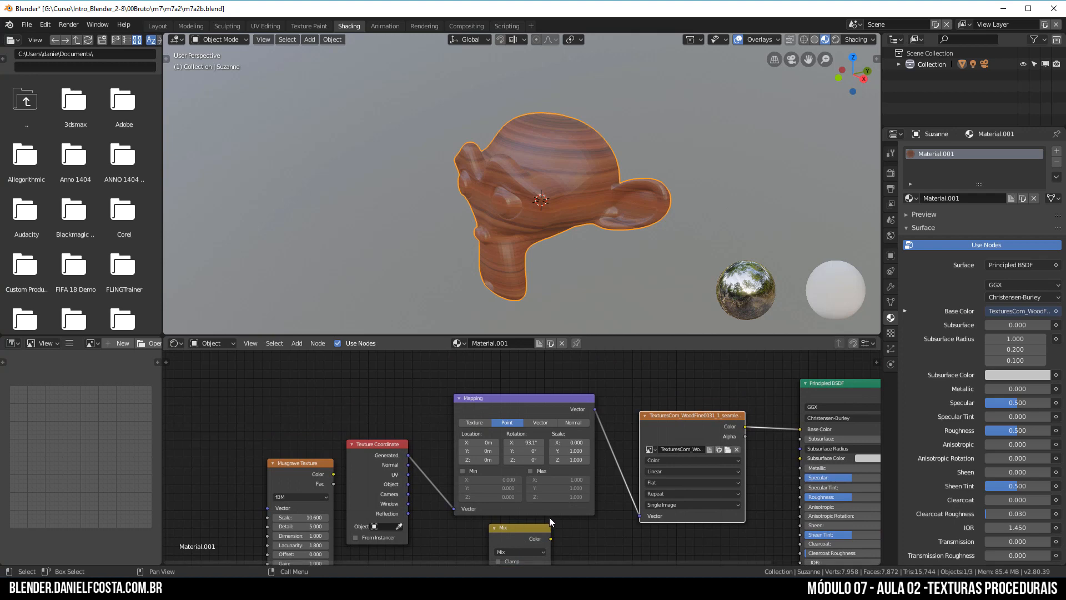
pyautogui.click(514, 406)
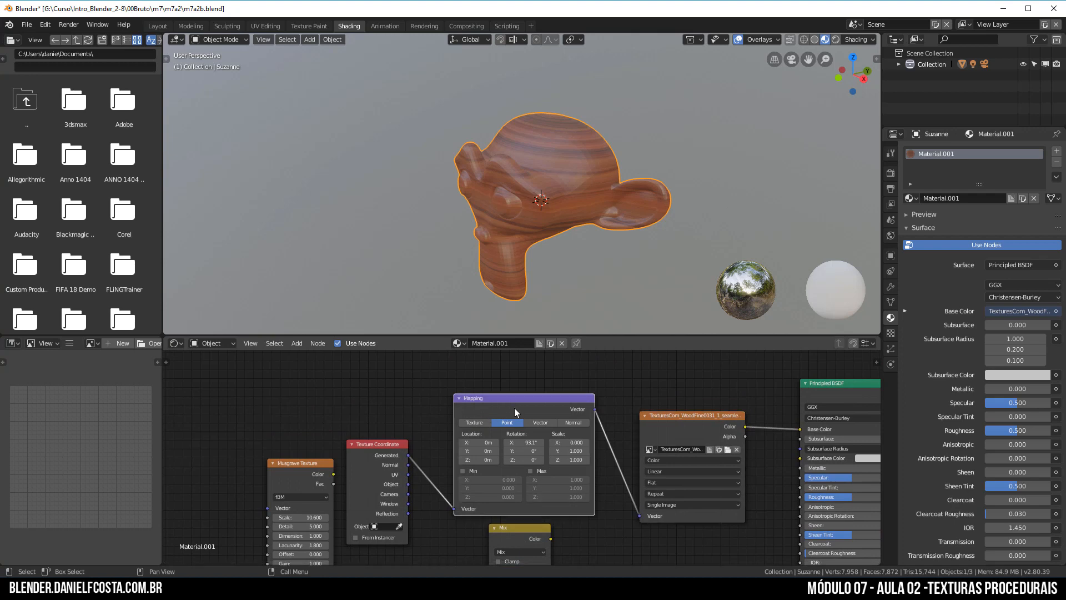
pyautogui.click(695, 436)
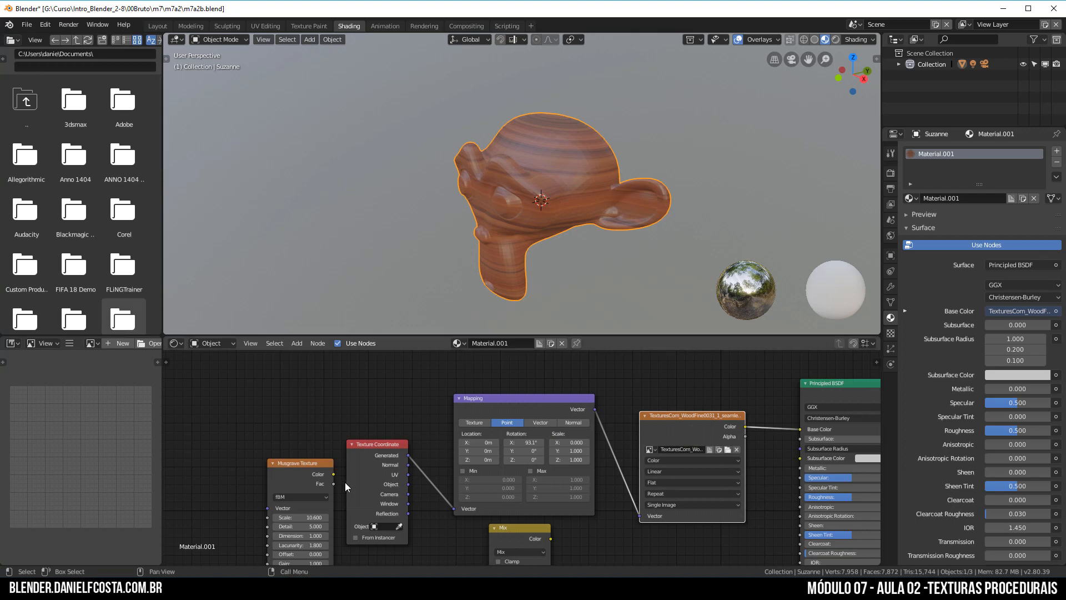
pyautogui.moveTo(408, 475); pyautogui.dragTo(454, 509)
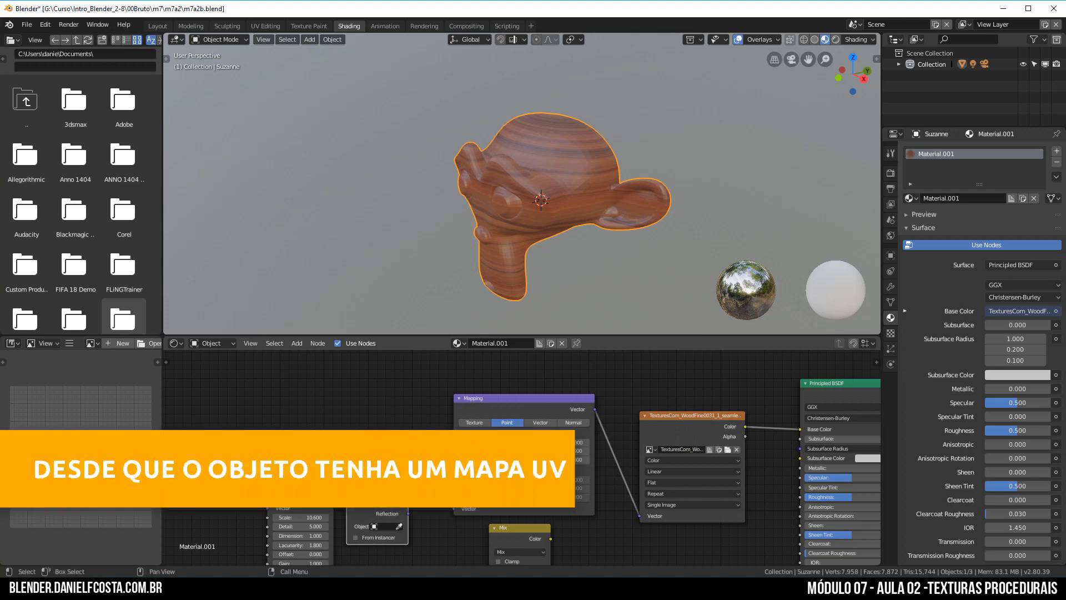
pyautogui.moveTo(529, 398); pyautogui.dragTo(500, 373)
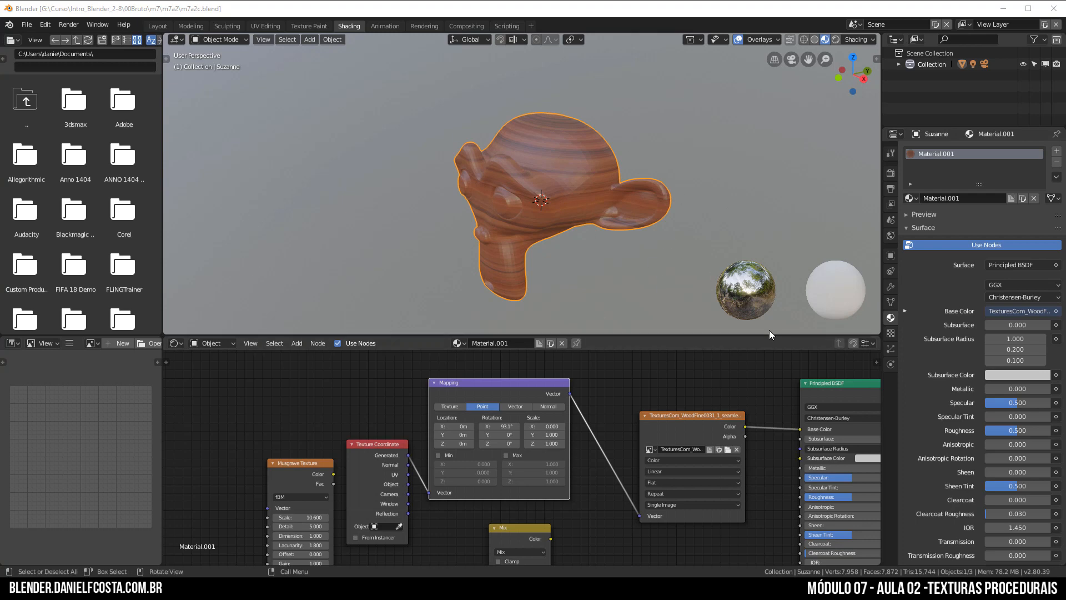
# Step: Examine the viewport's overlay, shading and World settings and a wider view of the scene to see how the grid and background are displayed
pyautogui.click(754, 40)
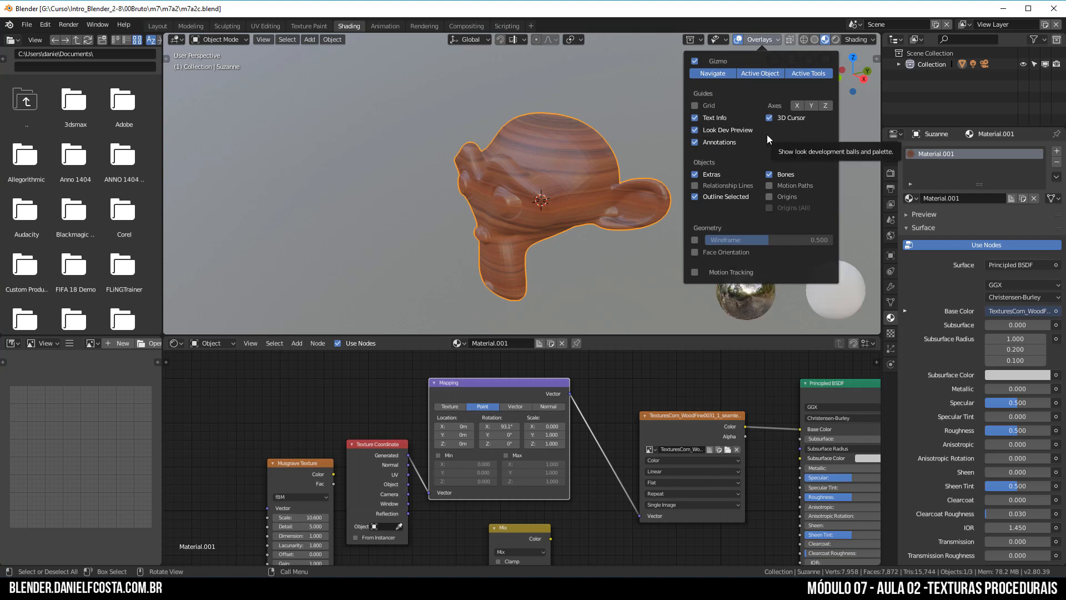
pyautogui.click(859, 40)
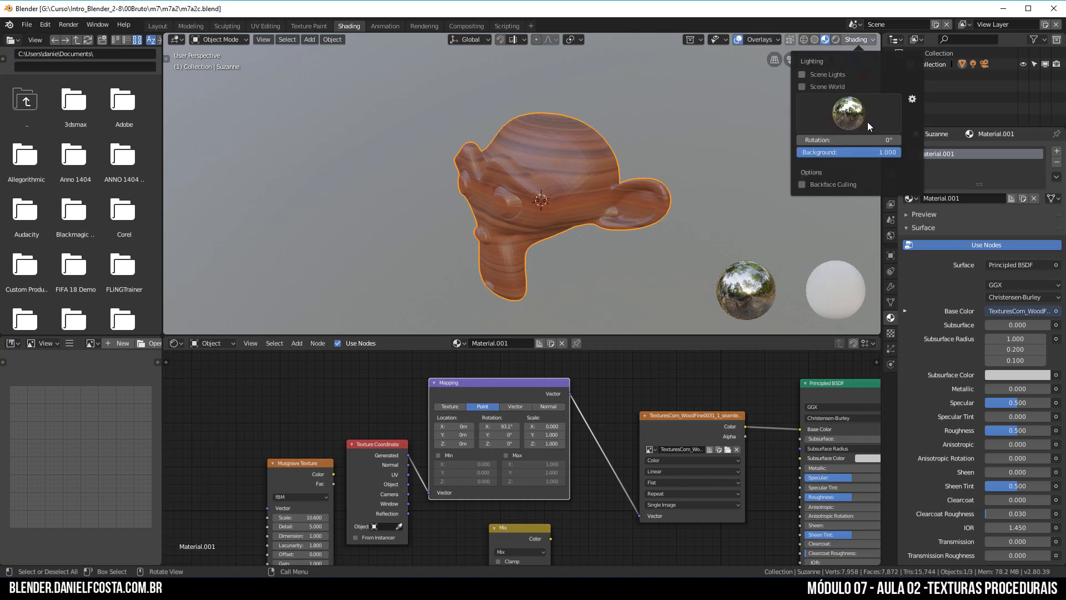
pyautogui.moveTo(890, 151)
pyautogui.mouseDown()
pyautogui.moveTo(800, 152)
pyautogui.moveTo(904, 152)
pyautogui.mouseUp()
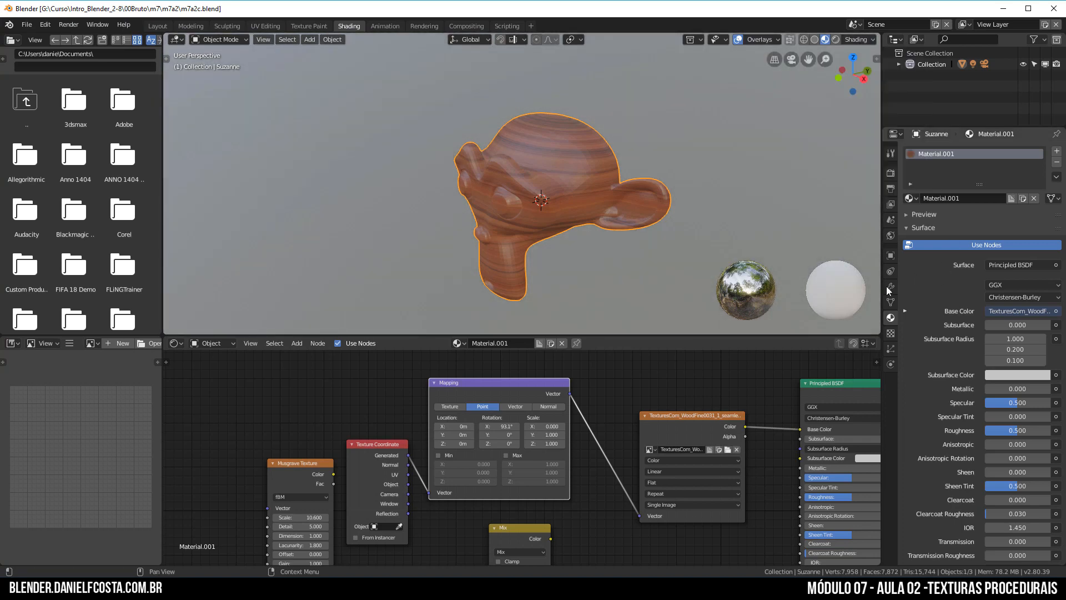
pyautogui.click(891, 235)
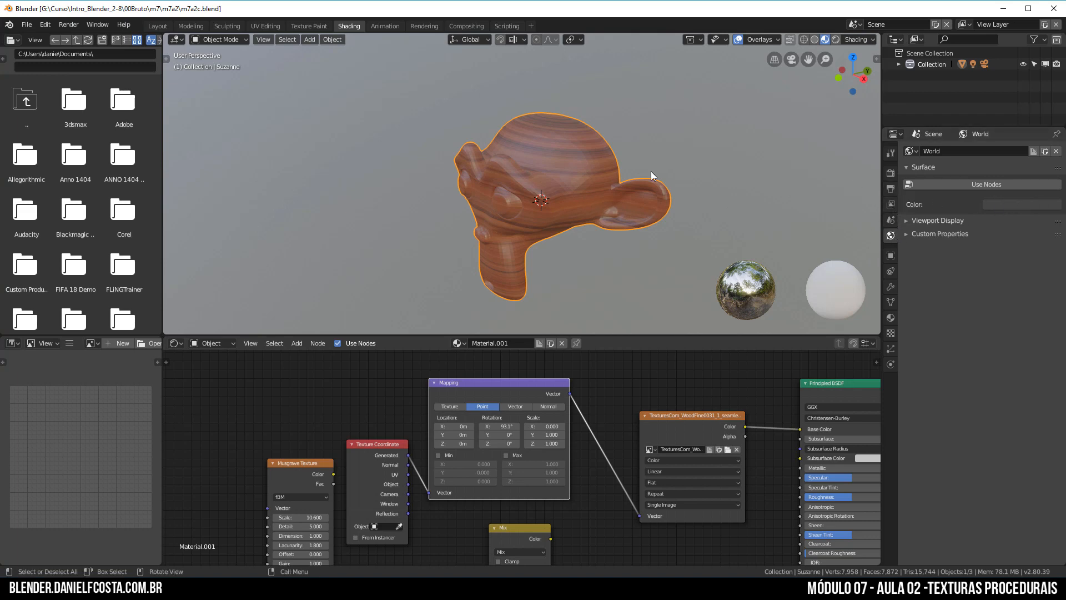
pyautogui.scroll(-3, 651, 198)
pyautogui.click(859, 39)
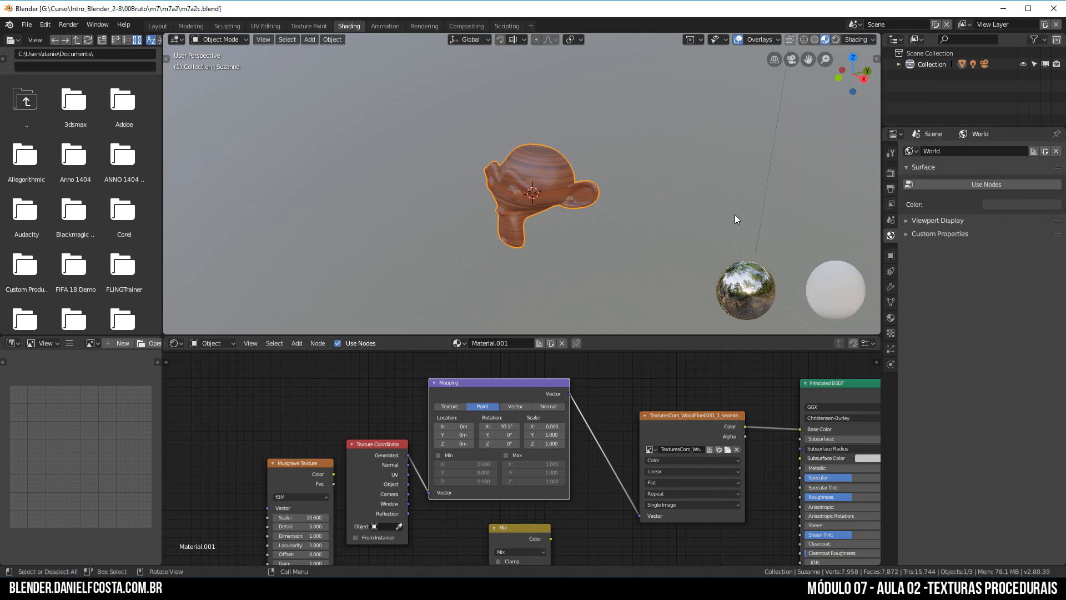
pyautogui.scroll(-4, 734, 214)
pyautogui.moveTo(603, 212)
pyautogui.mouseDown(button='middle')
pyautogui.moveTo(585, 183)
pyautogui.moveTo(594, 208)
pyautogui.mouseUp(button='middle')
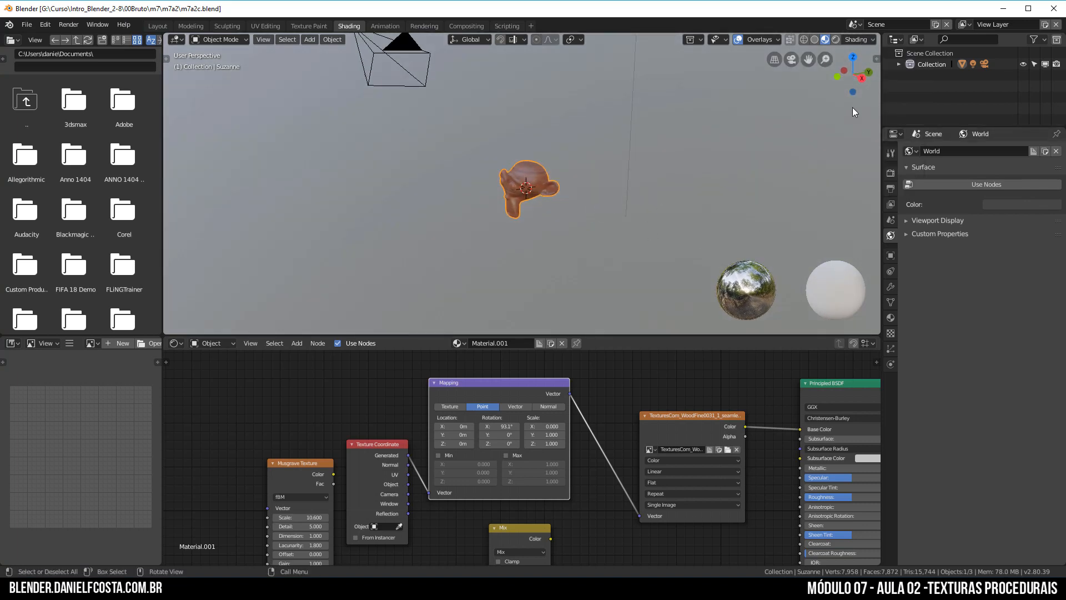
# Step: Enable the grid and the X and Y axes in the Shading viewport's overlays
pyautogui.click(736, 40)
pyautogui.click(736, 40)
pyautogui.click(775, 38)
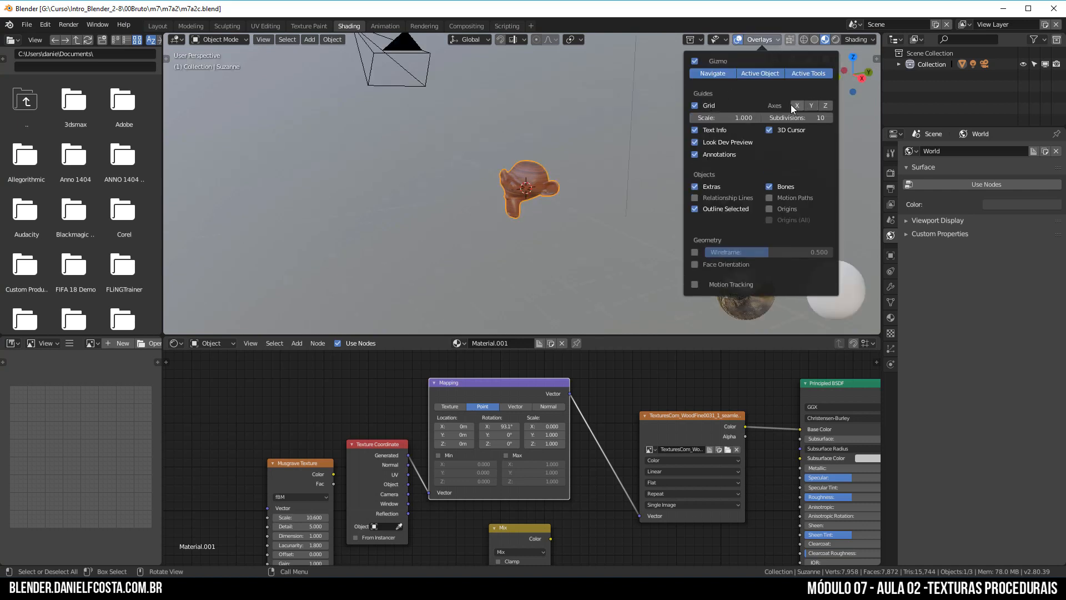
pyautogui.click(708, 105)
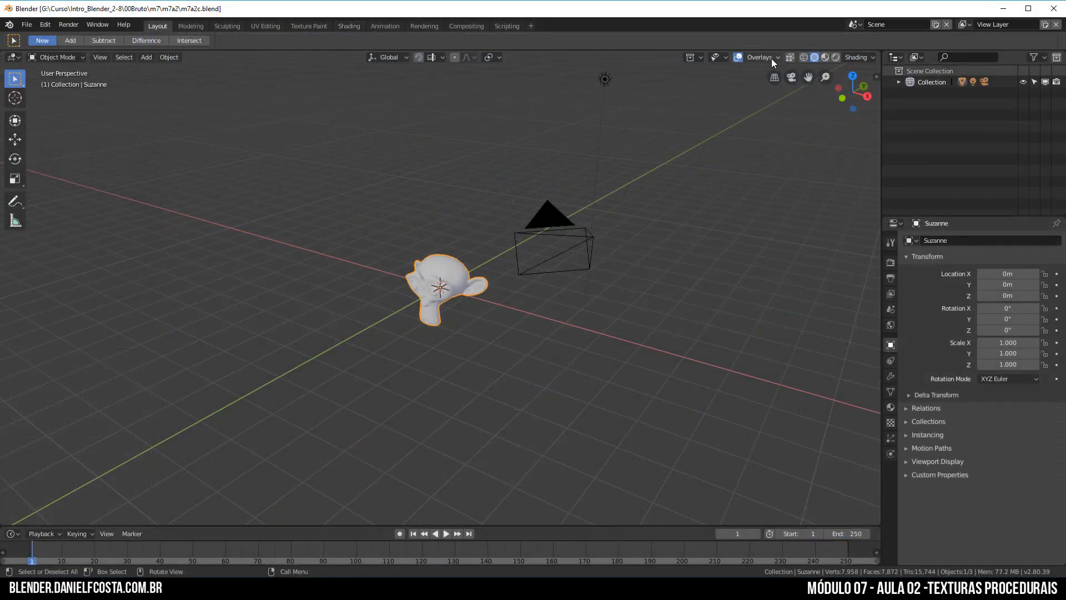
# Step: Switch the Layout workspace's viewport to LookDev shading and check its overlay and background settings
pyautogui.click(771, 58)
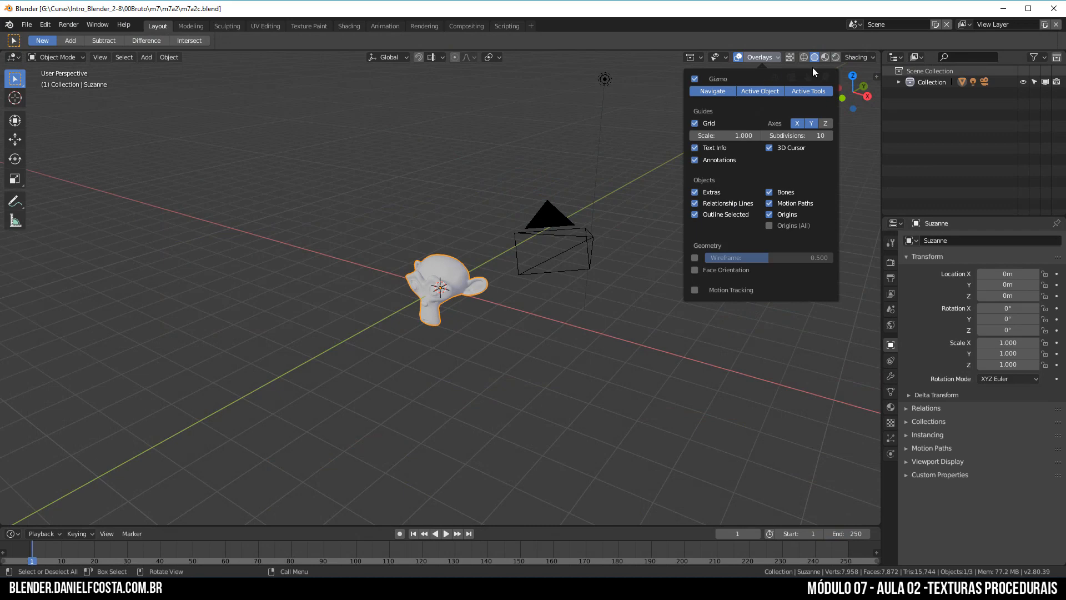
pyautogui.click(825, 57)
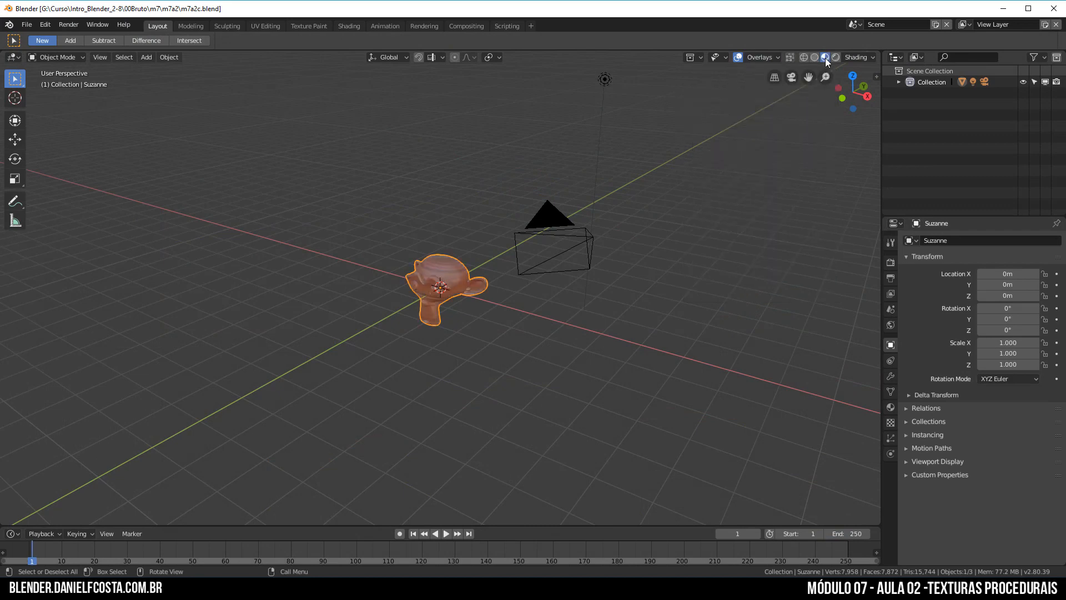
pyautogui.click(751, 56)
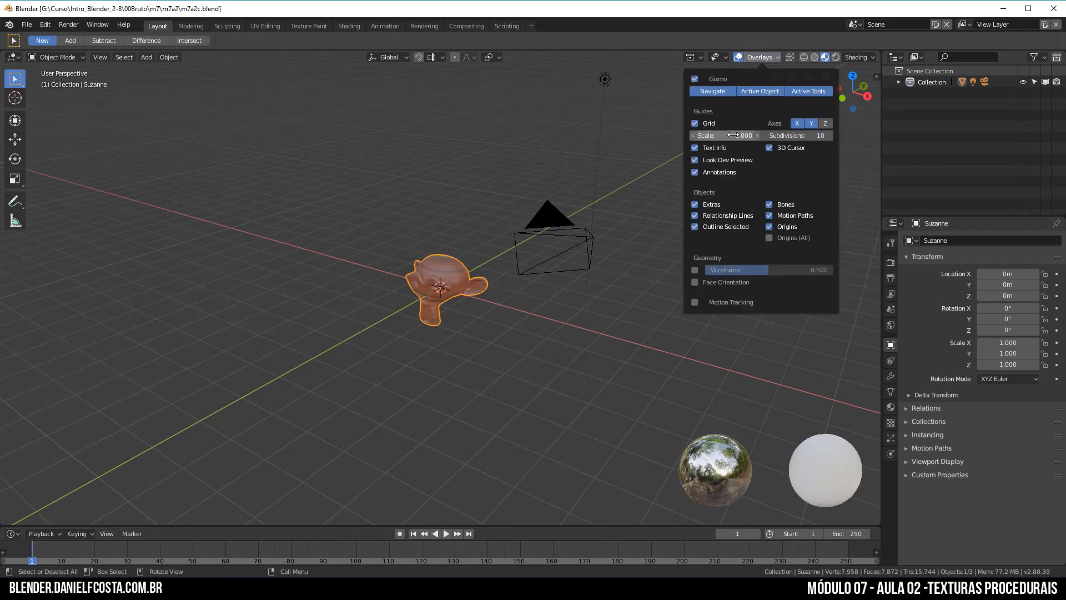
pyautogui.click(867, 58)
pyautogui.click(865, 56)
pyautogui.click(865, 54)
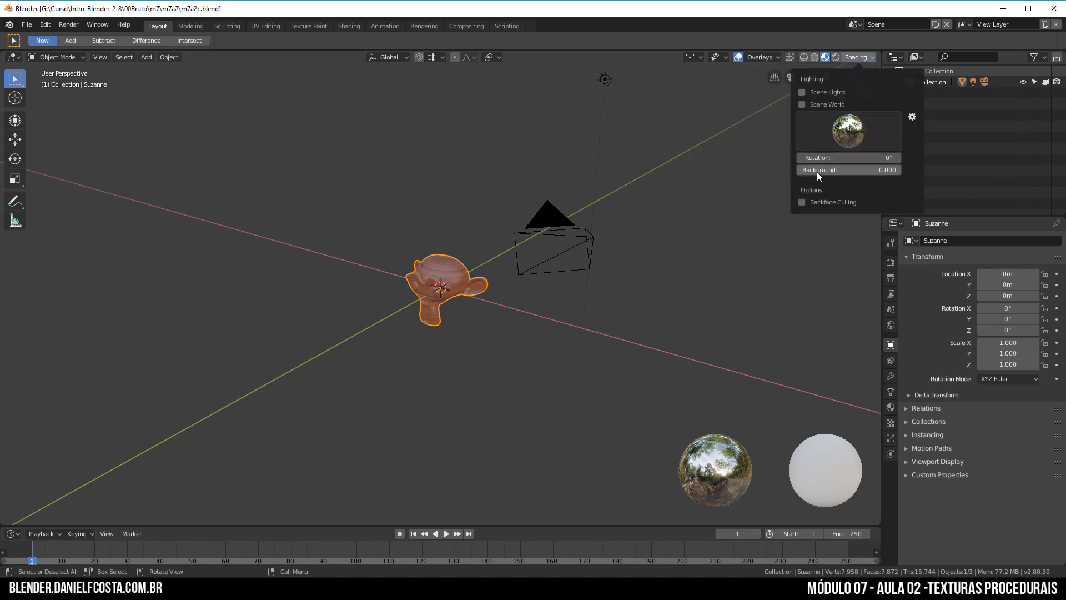
pyautogui.moveTo(817, 171)
pyautogui.mouseDown()
pyautogui.moveTo(922, 172)
pyautogui.moveTo(812, 172)
pyautogui.mouseUp()
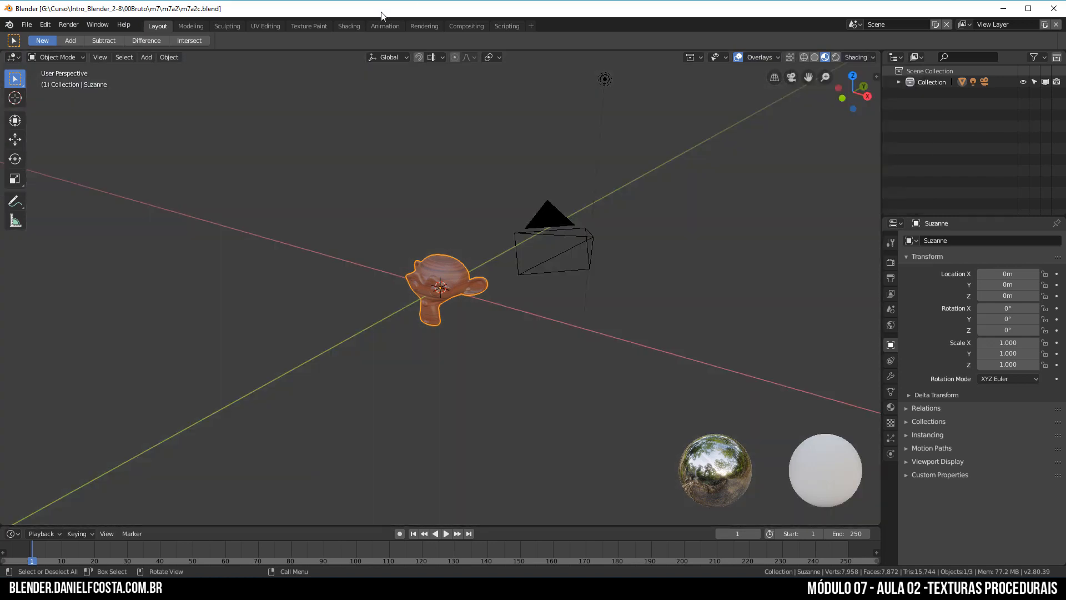
# Step: Back in the Shading workspace, place the Musgrave Texture below the Image Texture and shift the Texture Coordinate and Mapping nodes away from it
pyautogui.click(357, 25)
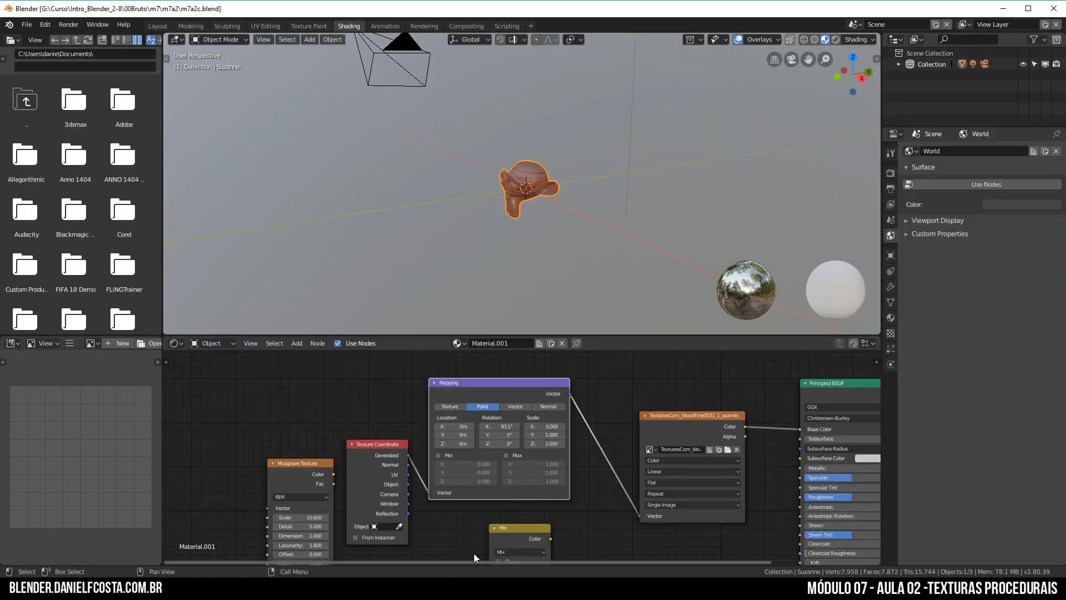
pyautogui.moveTo(486, 498); pyautogui.dragTo(428, 410, button='middle')
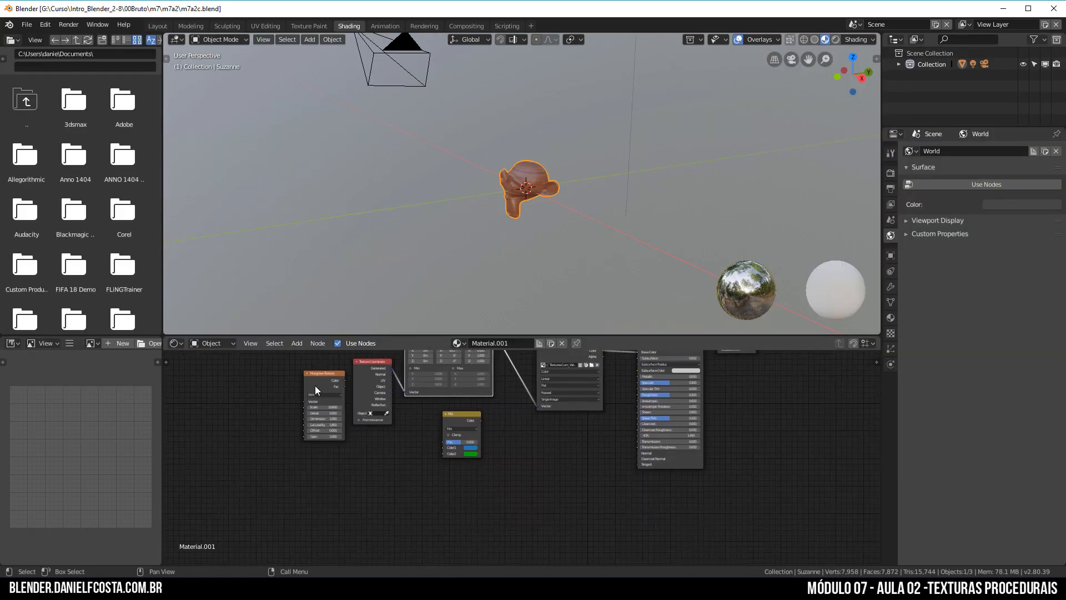
pyautogui.moveTo(315, 385); pyautogui.dragTo(547, 454)
pyautogui.scroll(2, 547, 454)
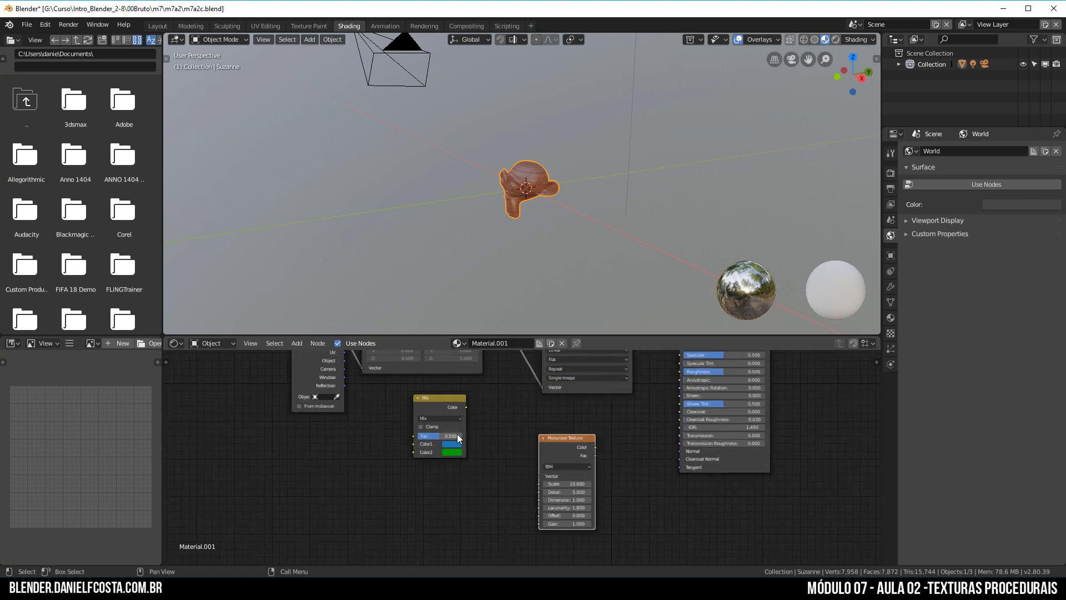
pyautogui.moveTo(457, 434); pyautogui.dragTo(490, 530, button='middle')
pyautogui.moveTo(351, 439); pyautogui.dragTo(266, 455)
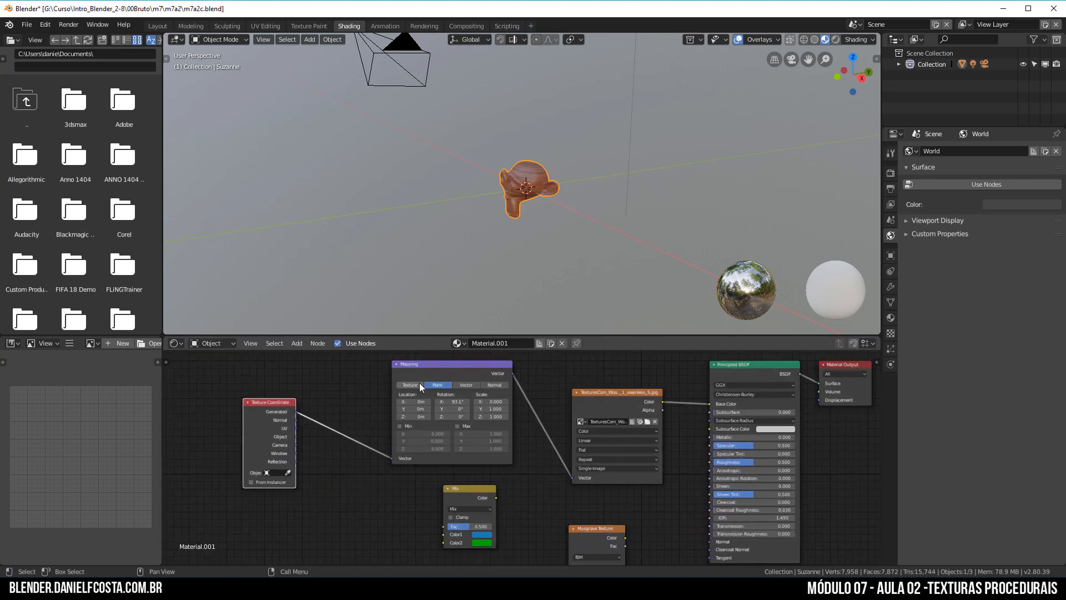
pyautogui.moveTo(432, 371); pyautogui.dragTo(395, 395)
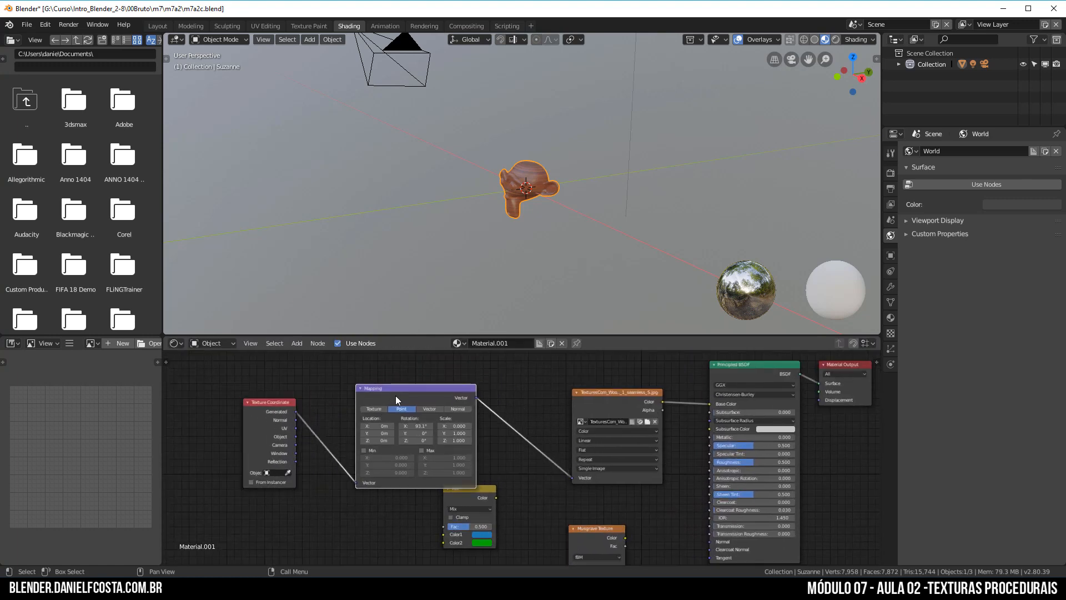